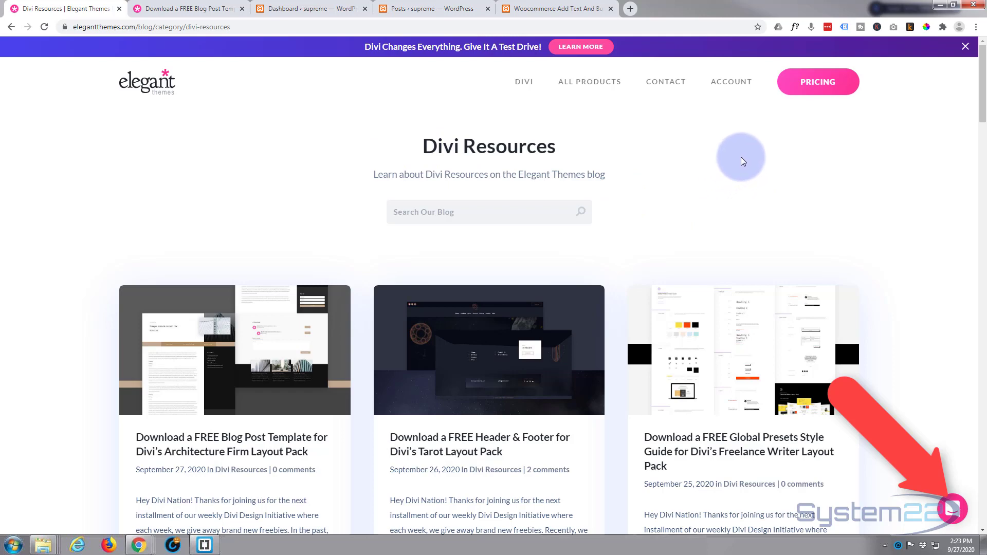
Find and open the free Architecture Firm Layout Pack blog post template article on Elegant Themes.
scroll(743, 159, down, 4)
scroll(742, 161, down, 6)
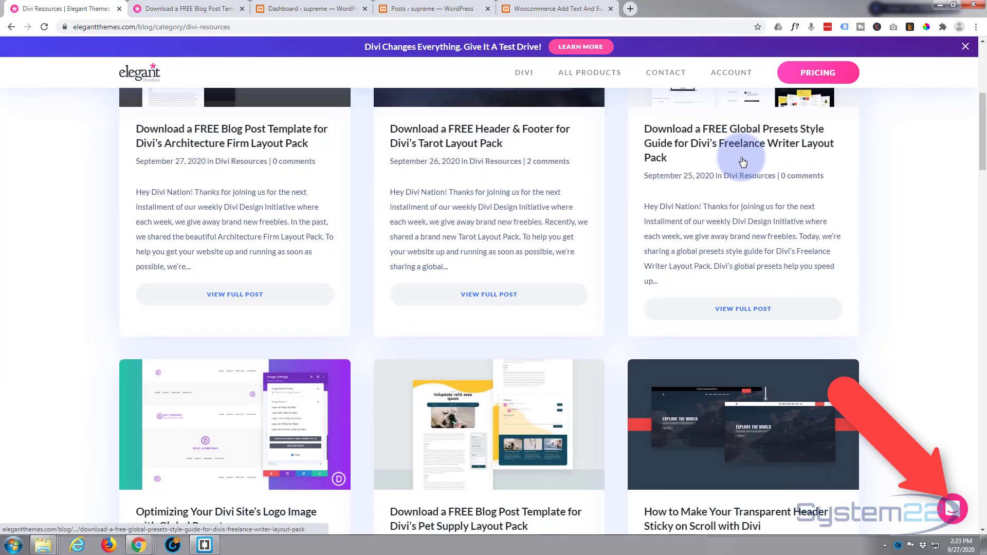
scroll(743, 162, down, 10)
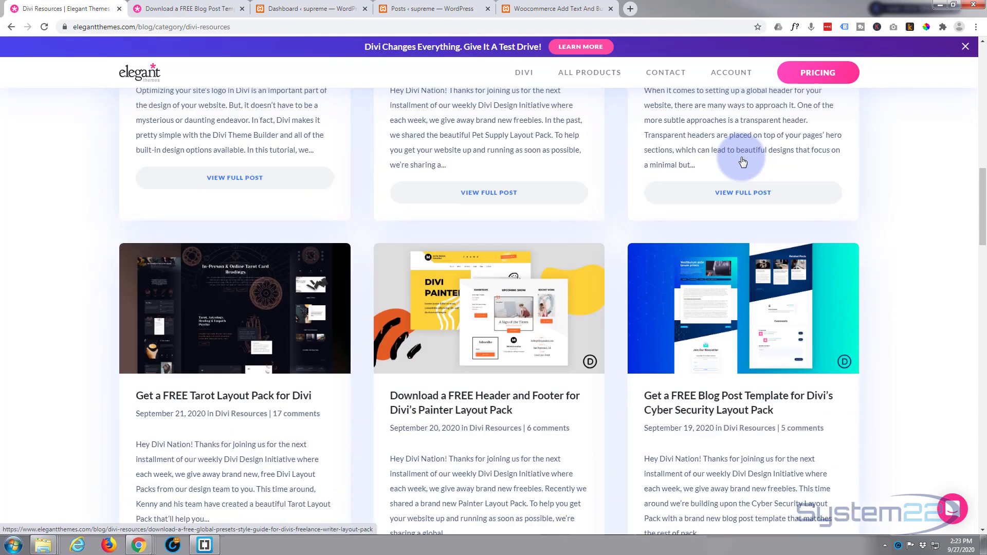
scroll(742, 162, down, 7)
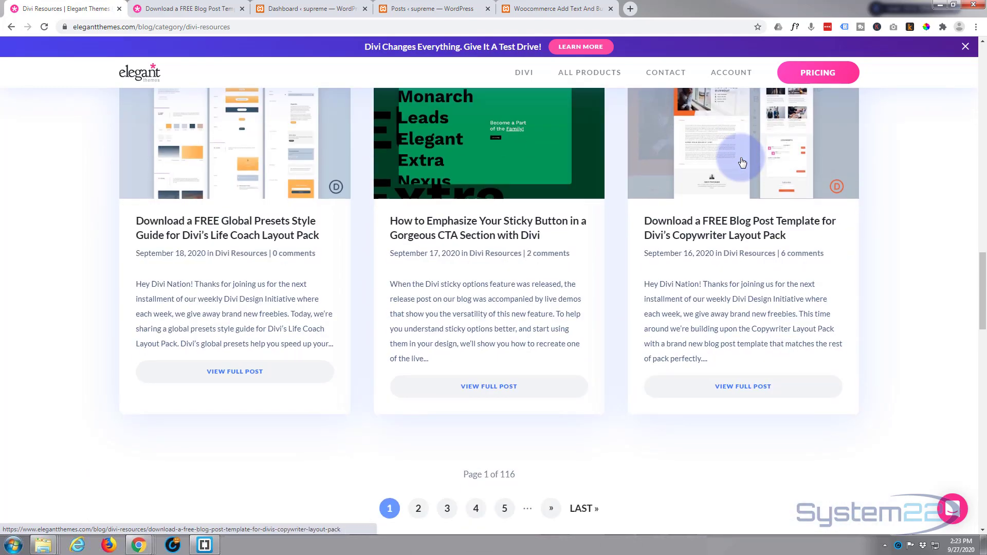
scroll(738, 170, up, 3)
scroll(739, 172, up, 11)
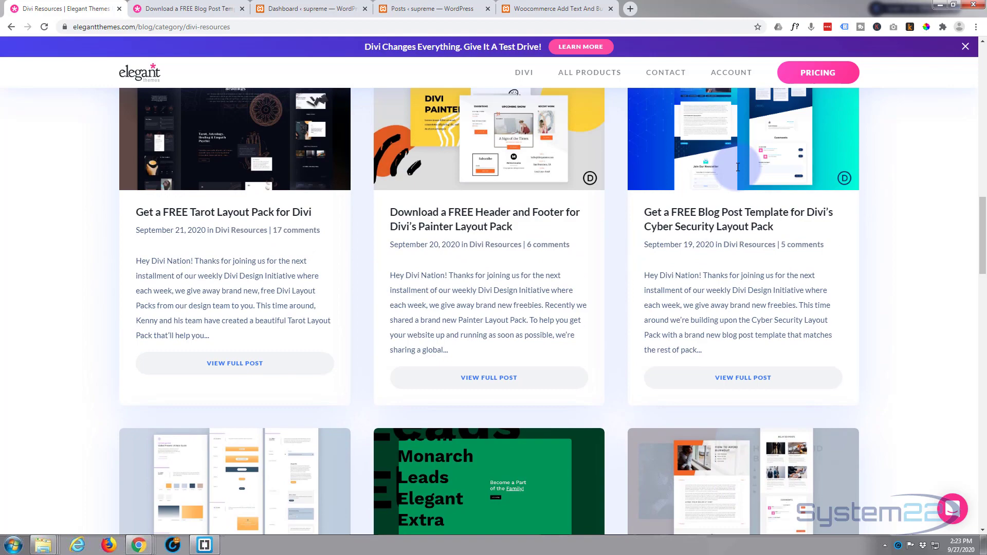
scroll(739, 168, up, 13)
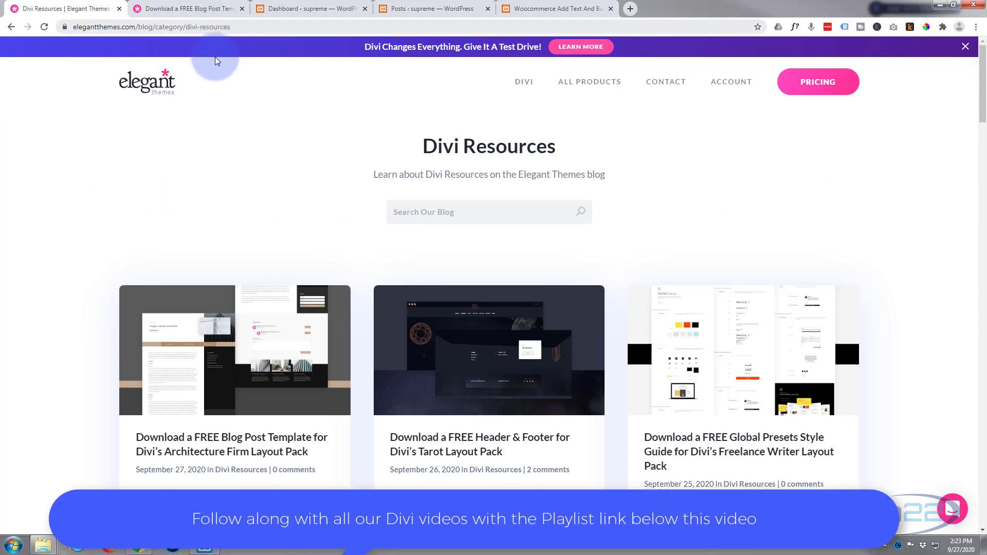
scroll(234, 138, down, 2)
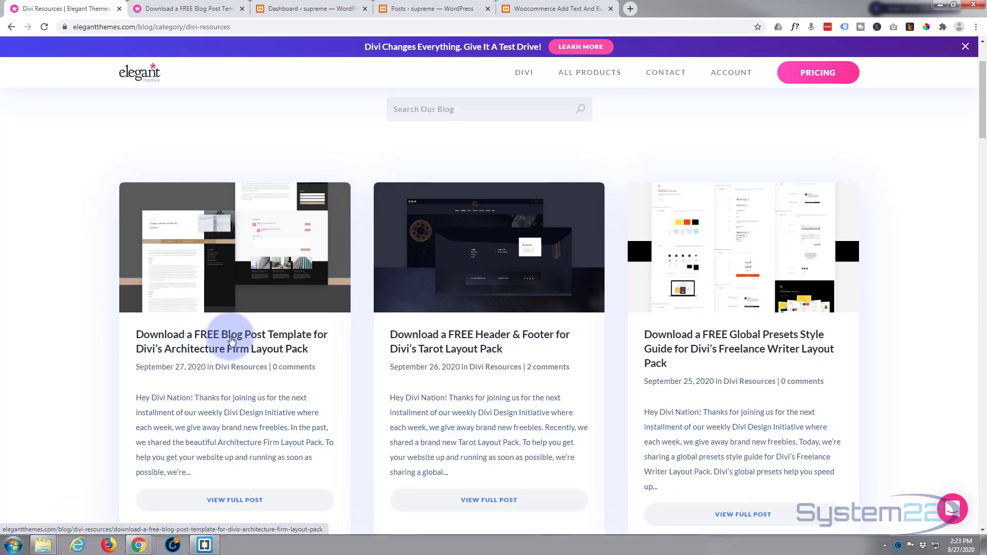
click(229, 339)
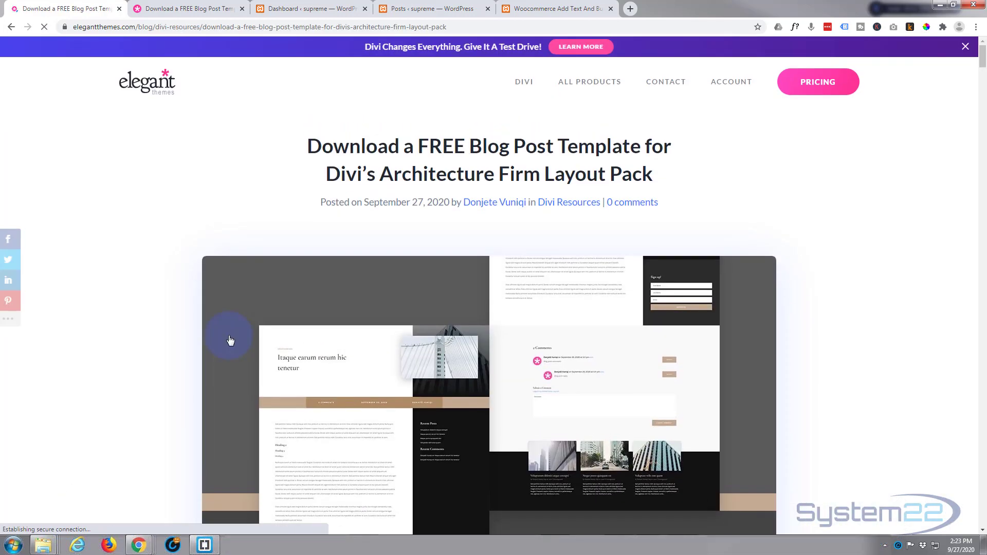
Scroll the article down to the Download The Files button.
scroll(153, 336, down, 3)
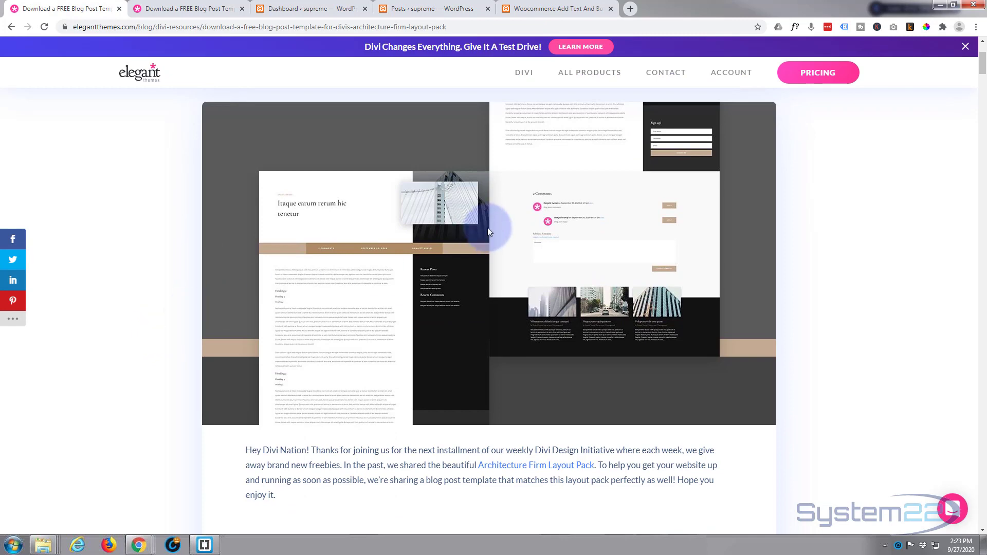
scroll(261, 295, down, 8)
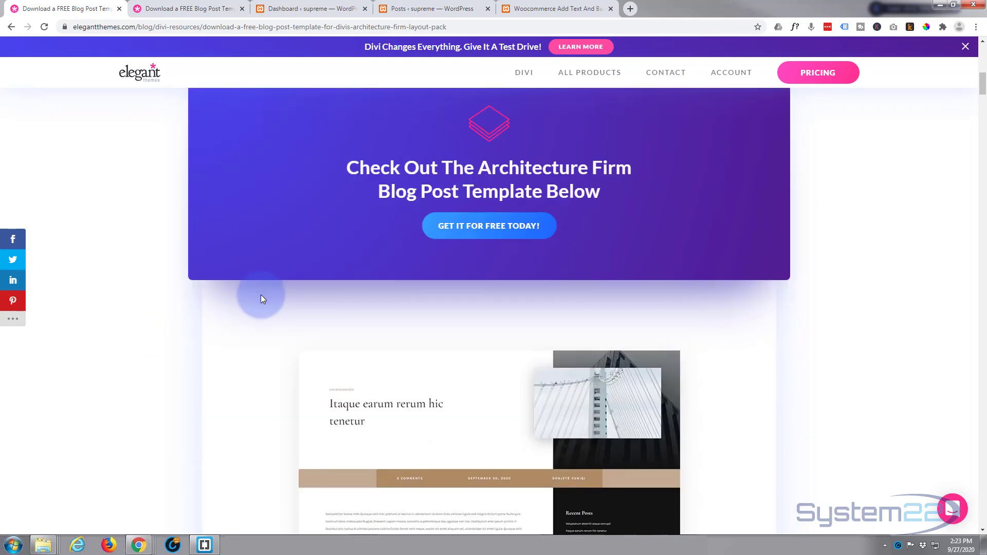
scroll(260, 294, down, 15)
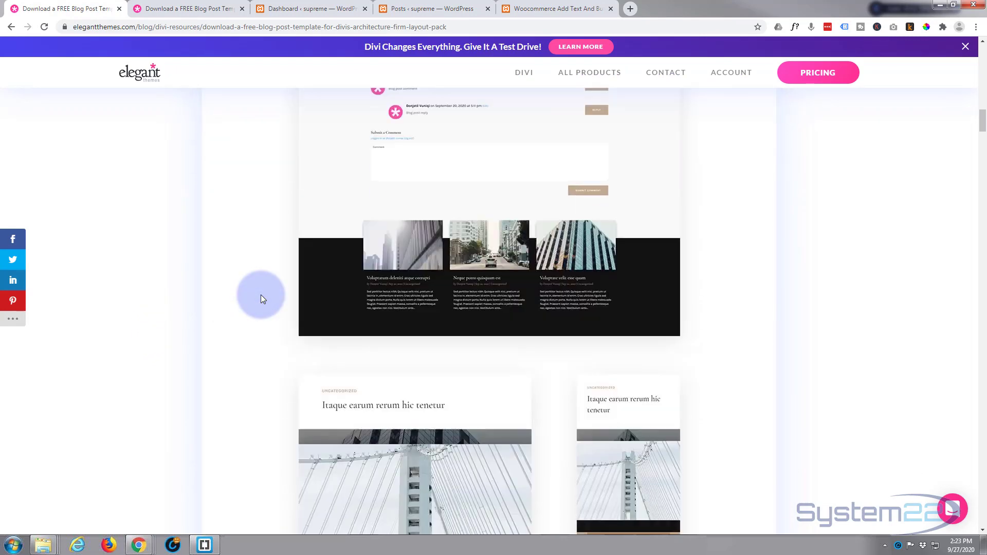
scroll(261, 295, down, 18)
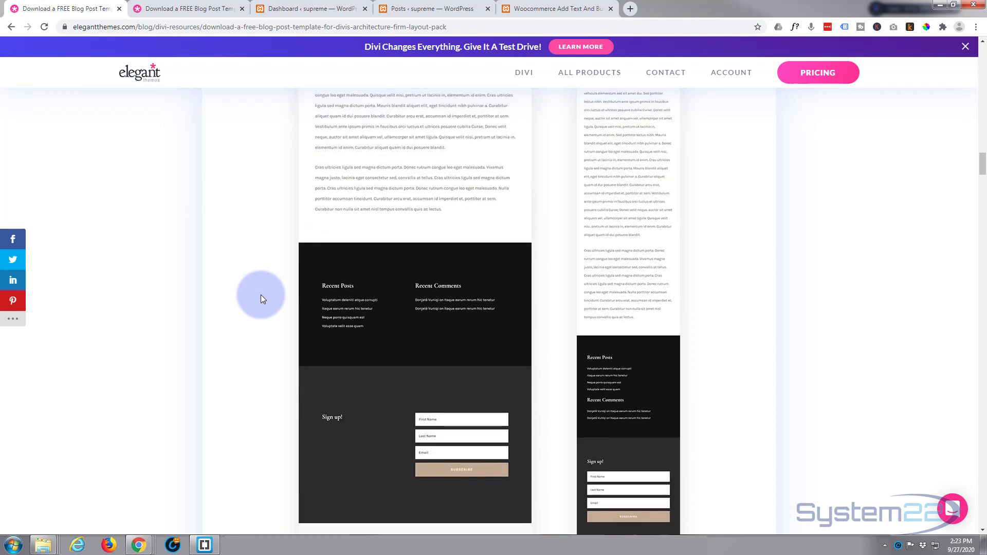
scroll(261, 298, down, 15)
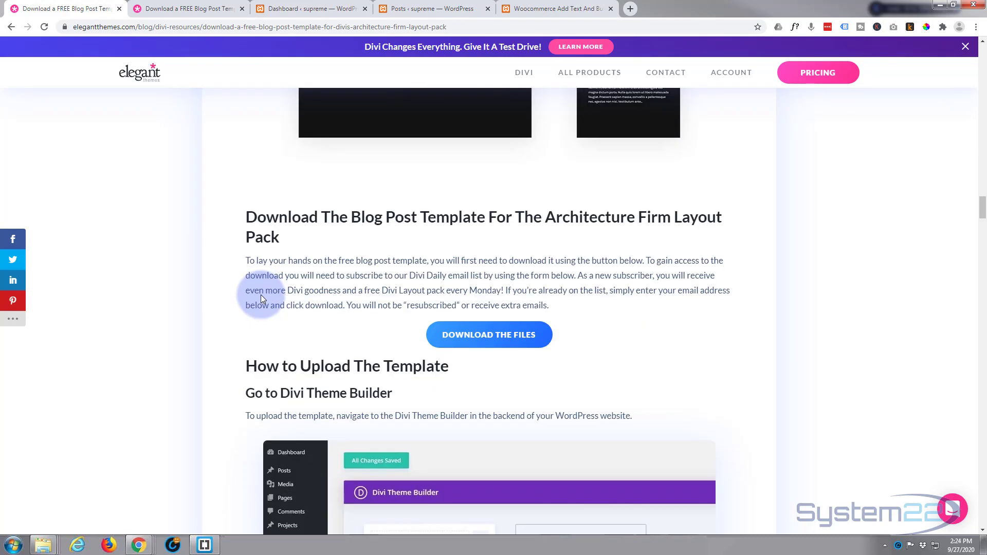
scroll(260, 295, down, 2)
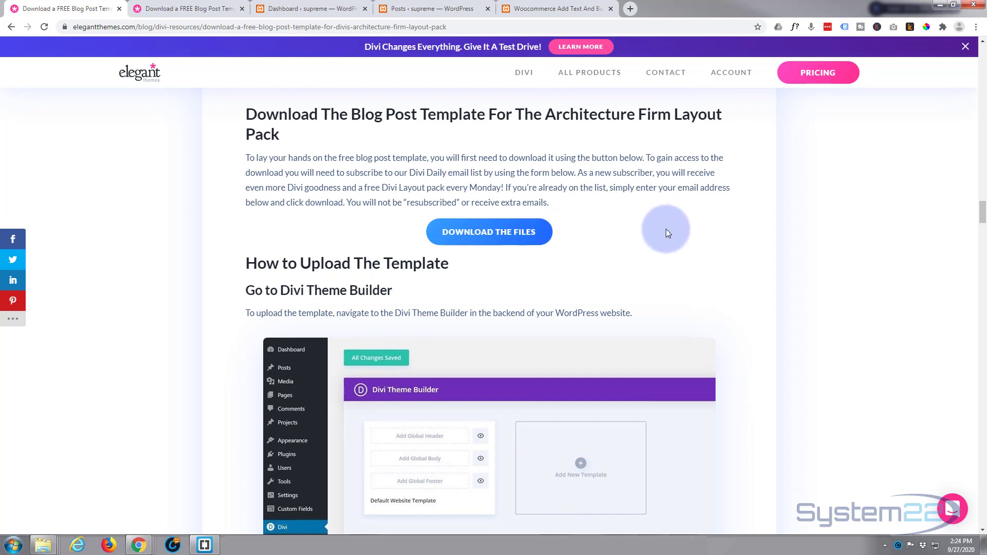
Download divi-architecture-firm-blog-post-template.zip and read the Upload Blog Post and Save Theme Builder instructions.
click(469, 237)
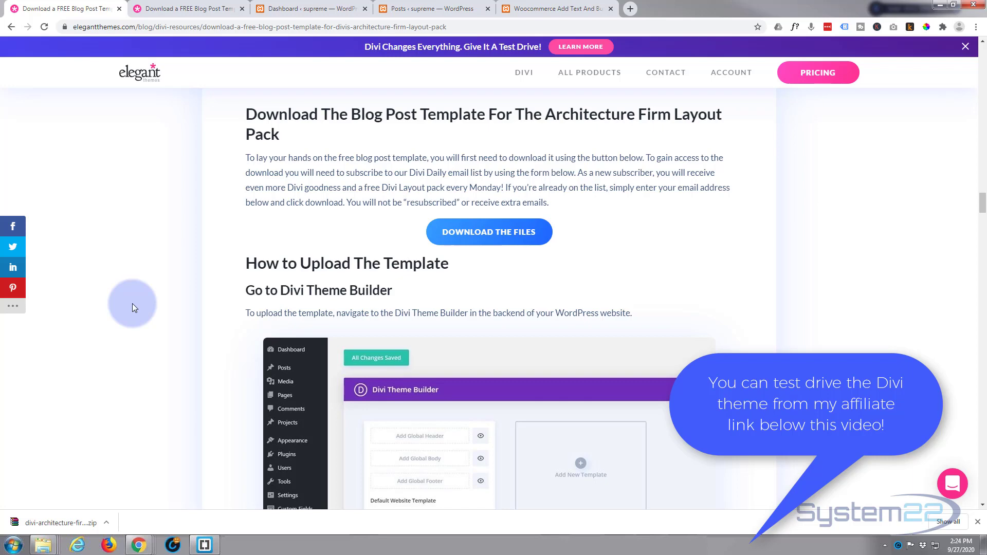
scroll(134, 305, down, 6)
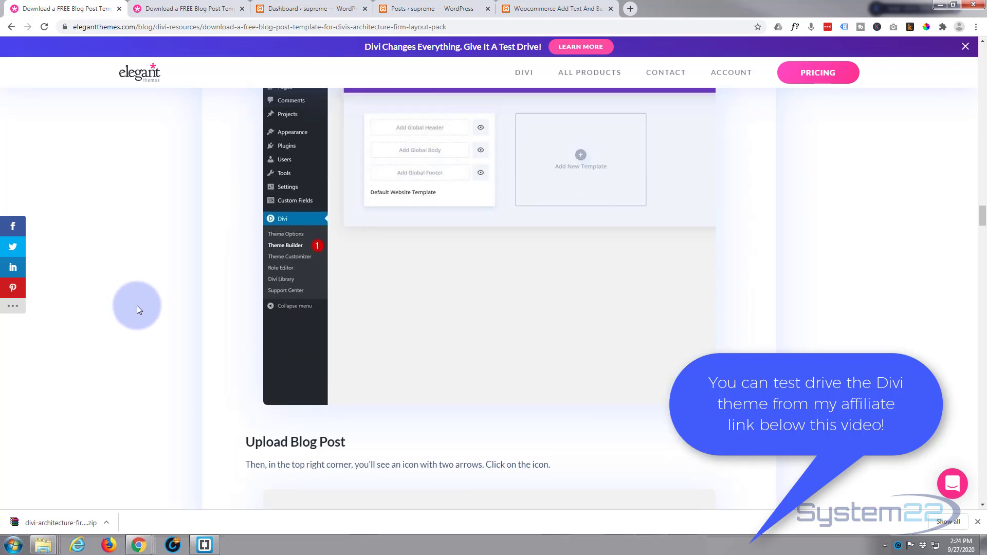
scroll(136, 305, down, 8)
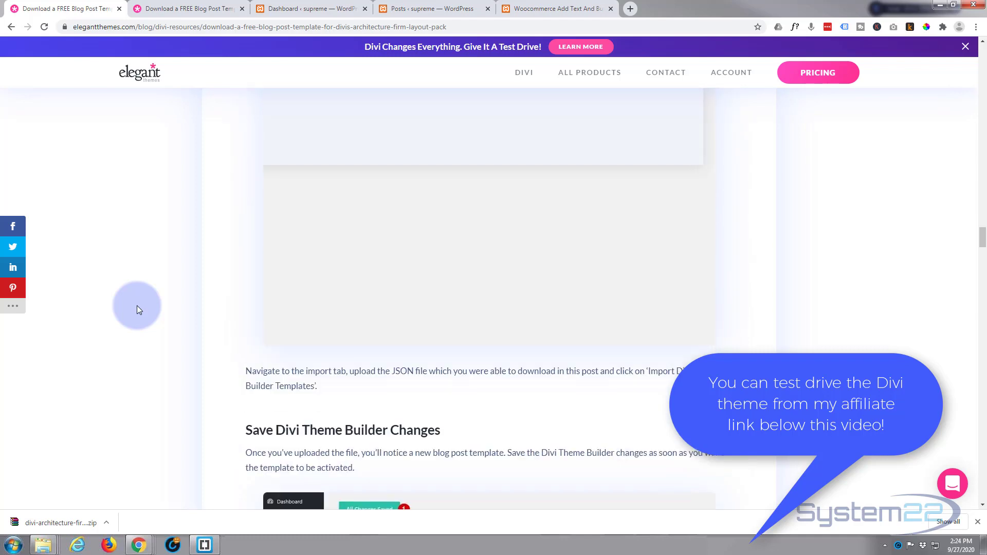
scroll(136, 305, down, 8)
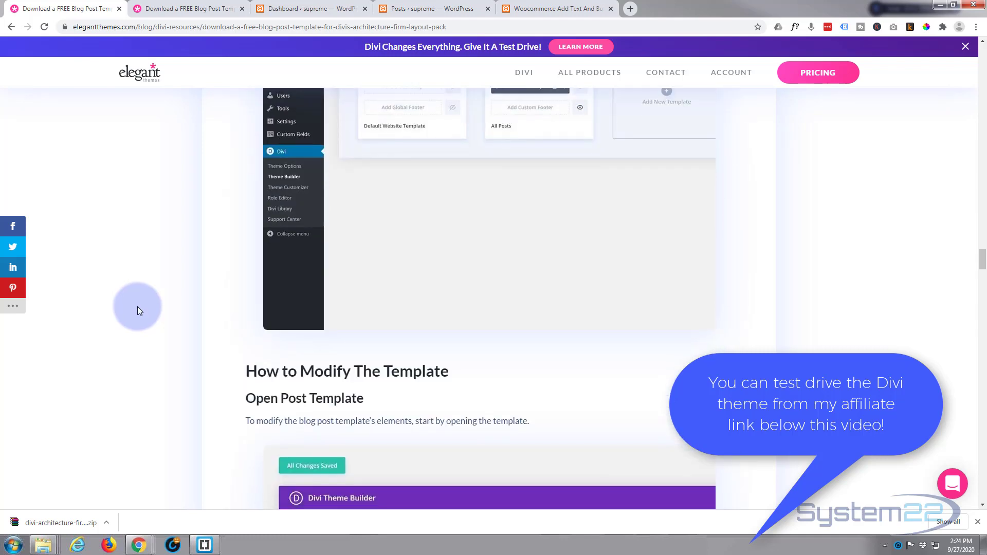
scroll(138, 307, up, 2)
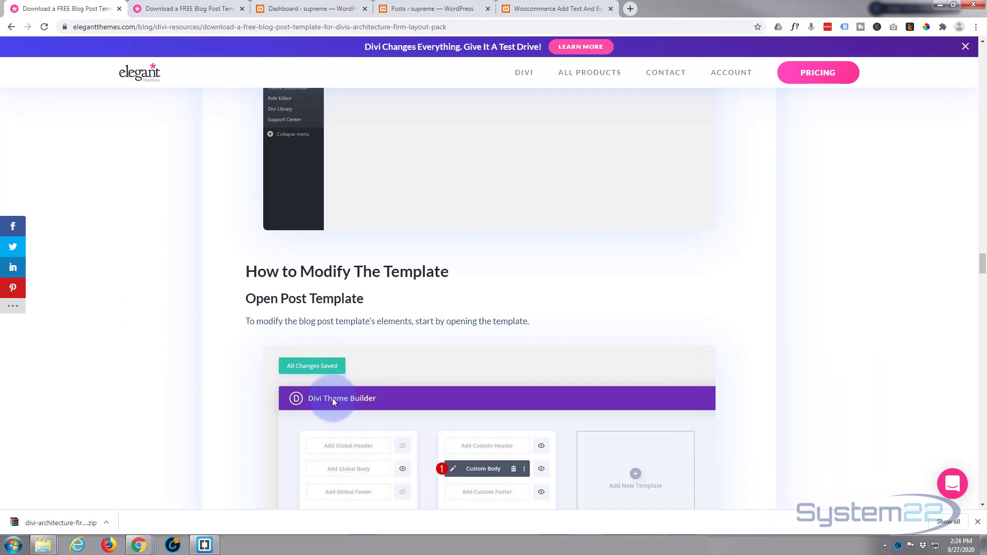
scroll(128, 201, up, 15)
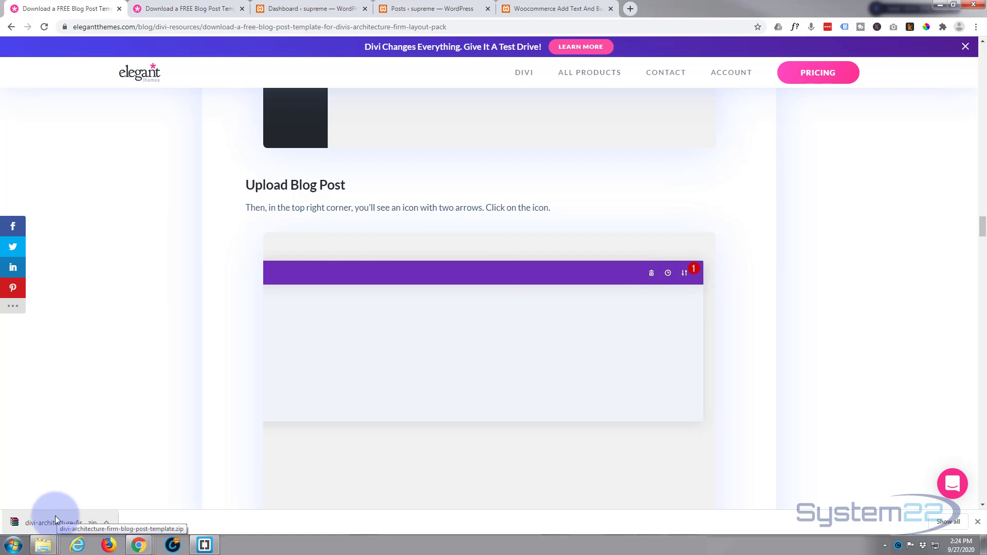
click(54, 517)
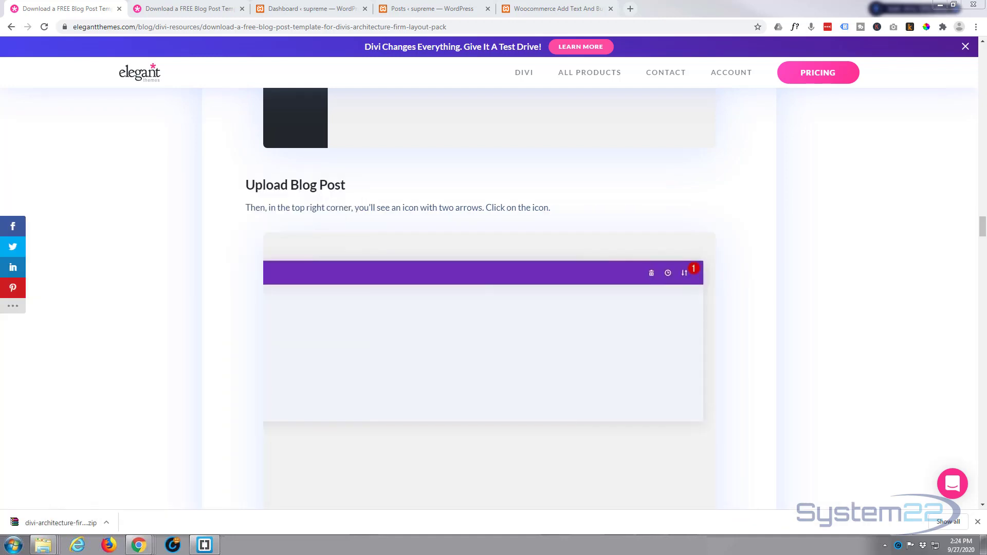
From the WordPress dashboard, open the Theme Builder page under the Divi menu.
click(316, 8)
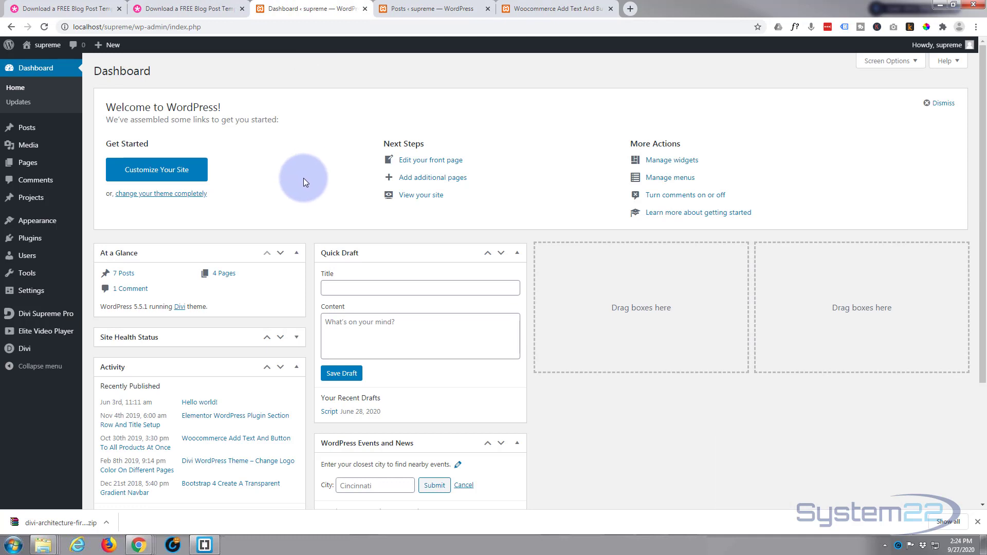
click(443, 8)
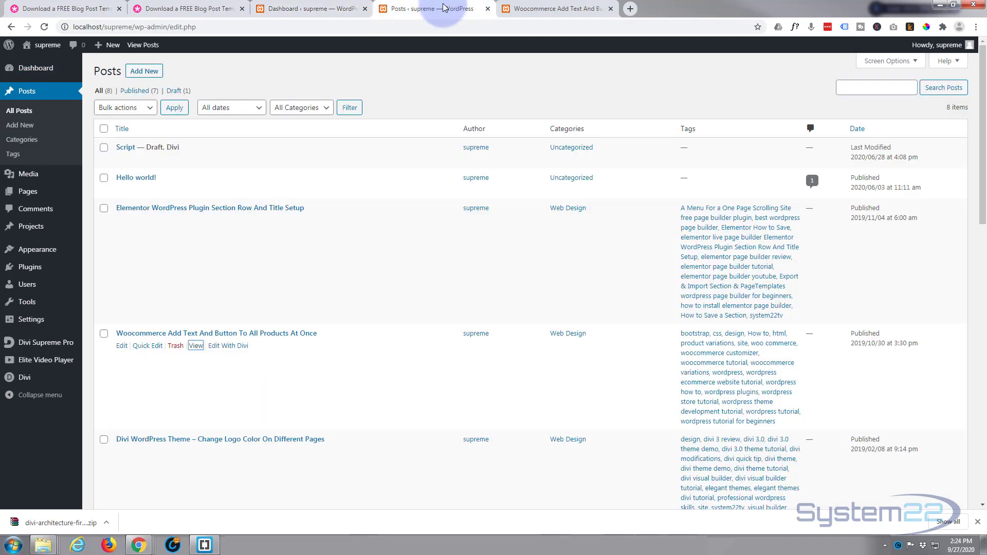
click(306, 9)
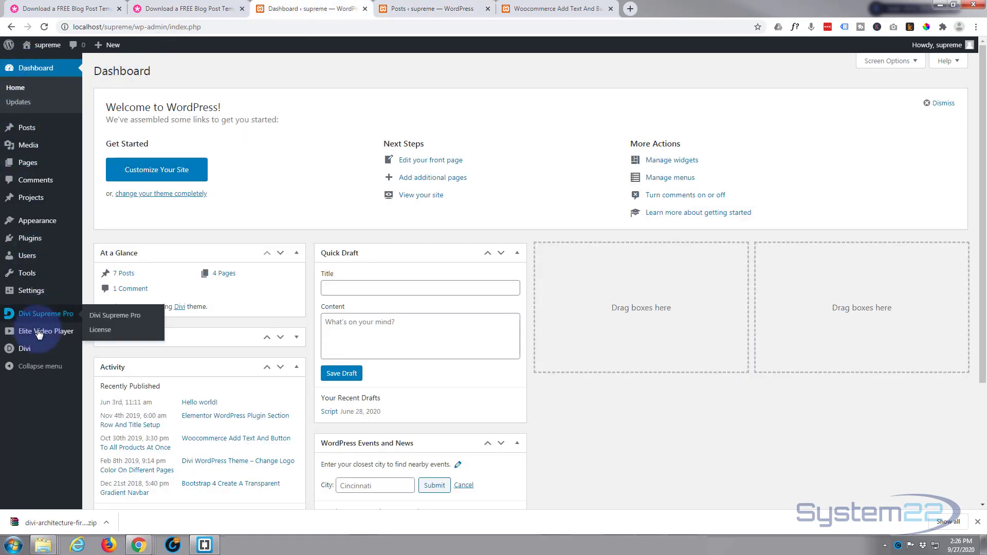
mouse_move(25, 355)
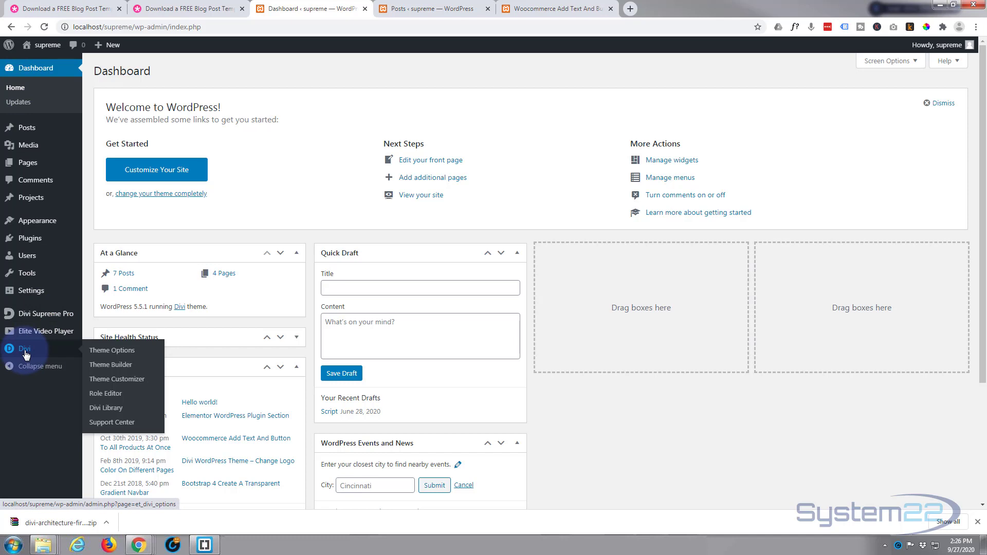
click(120, 366)
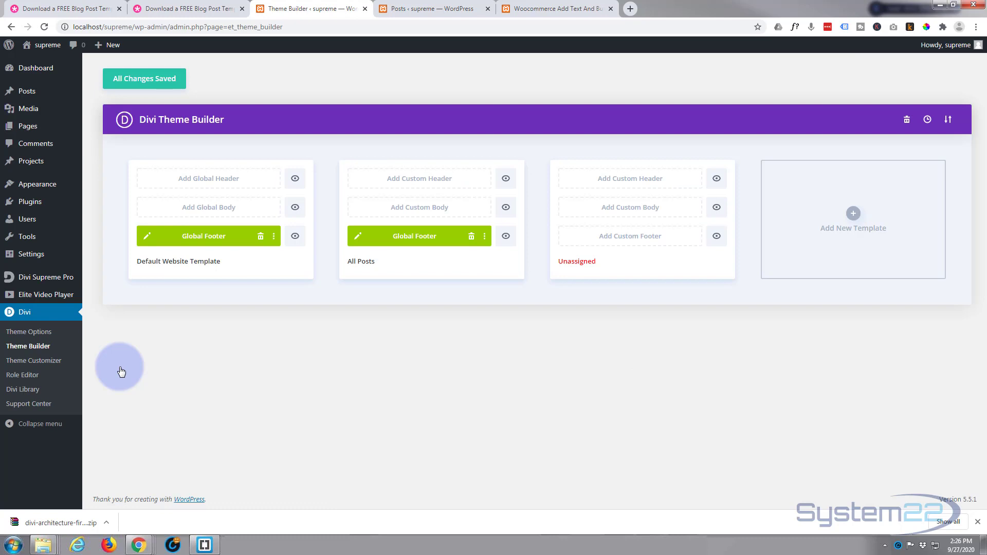
Import the architecture firm template JSON file, keeping the default-template and assignment override options on.
click(949, 119)
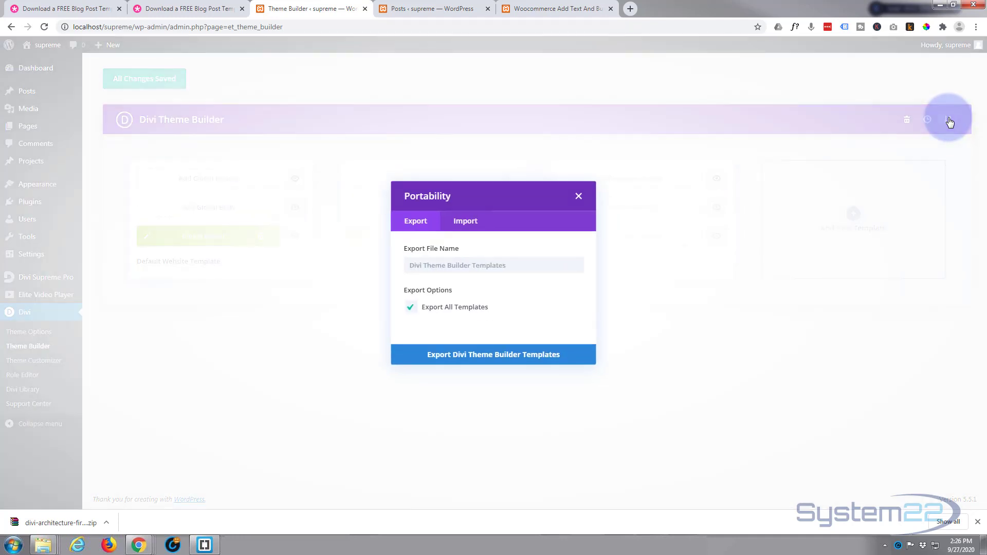
click(472, 227)
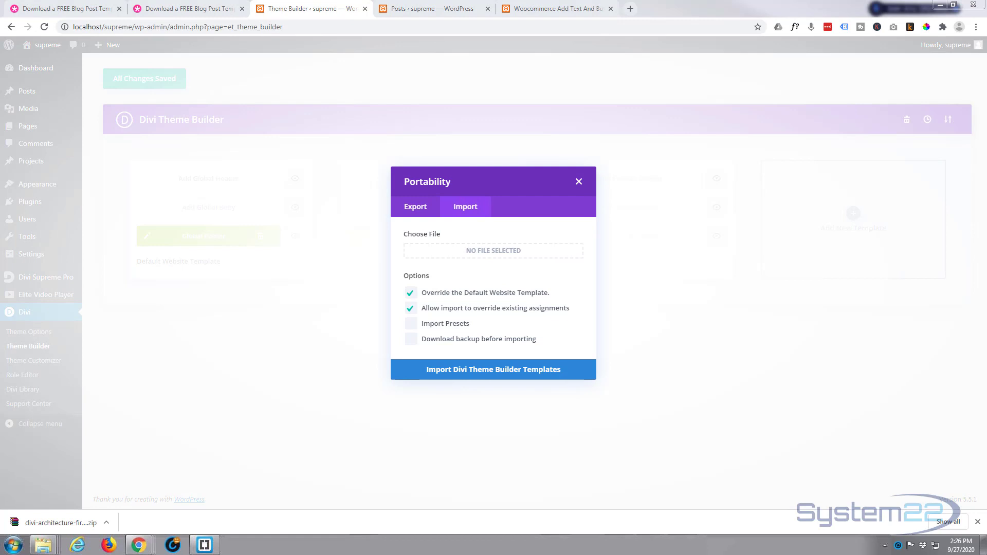
click(494, 251)
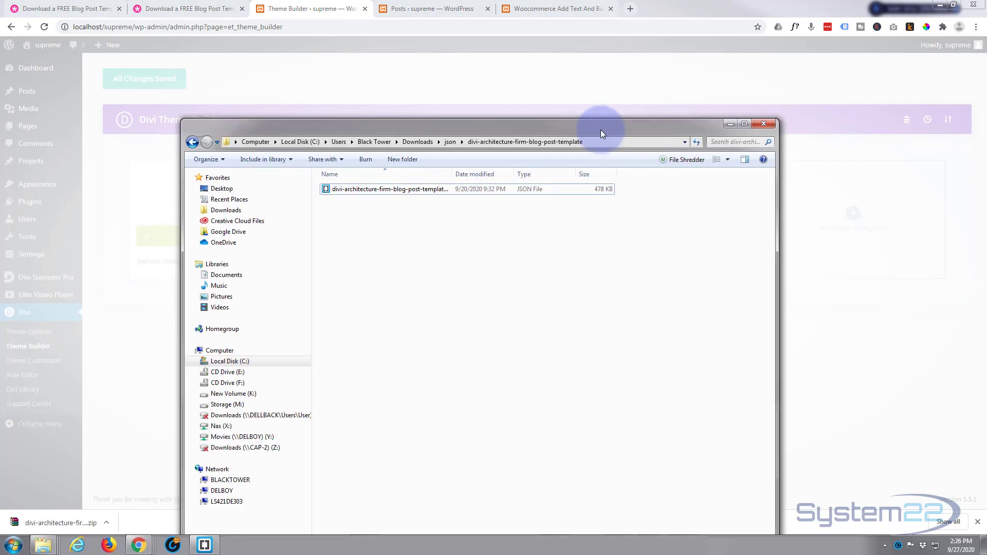
key(Escape)
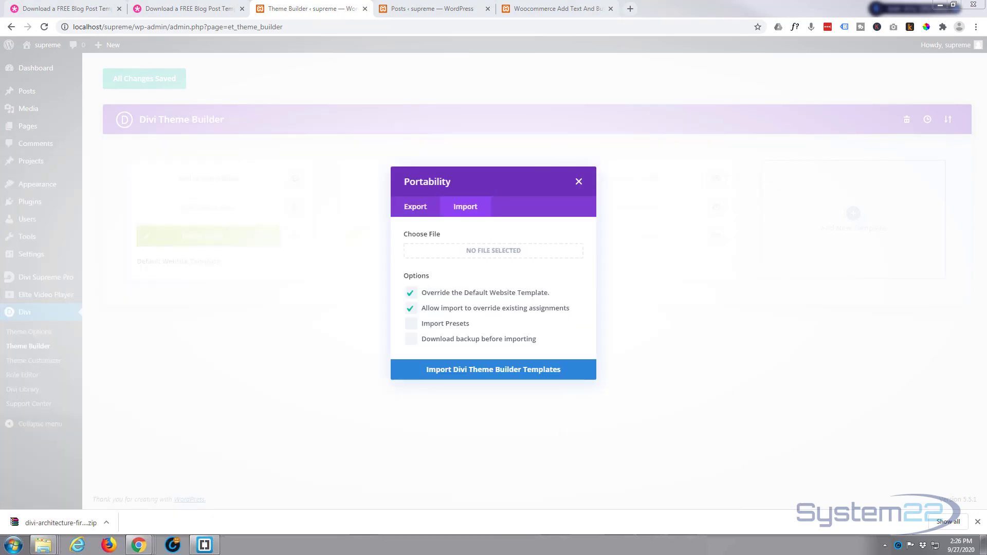
drag(225, 205, 486, 251)
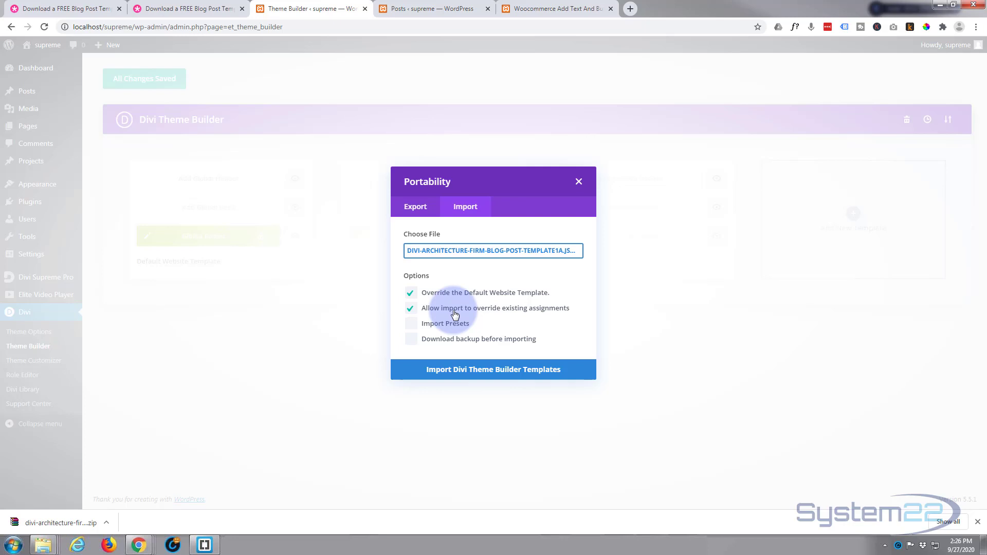
click(471, 371)
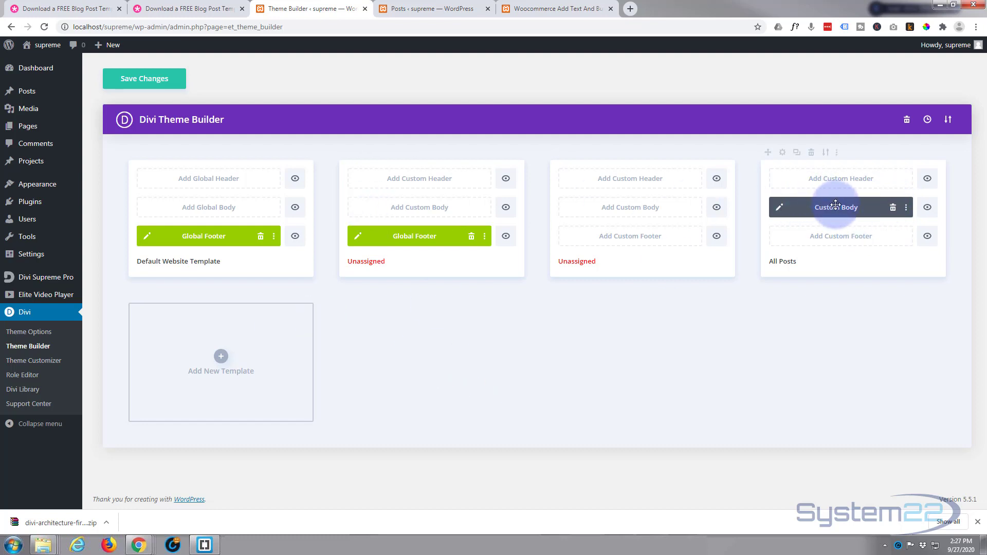
Move the Custom Body from the All Posts template into the second template, above its Global Footer.
drag(837, 207, 383, 210)
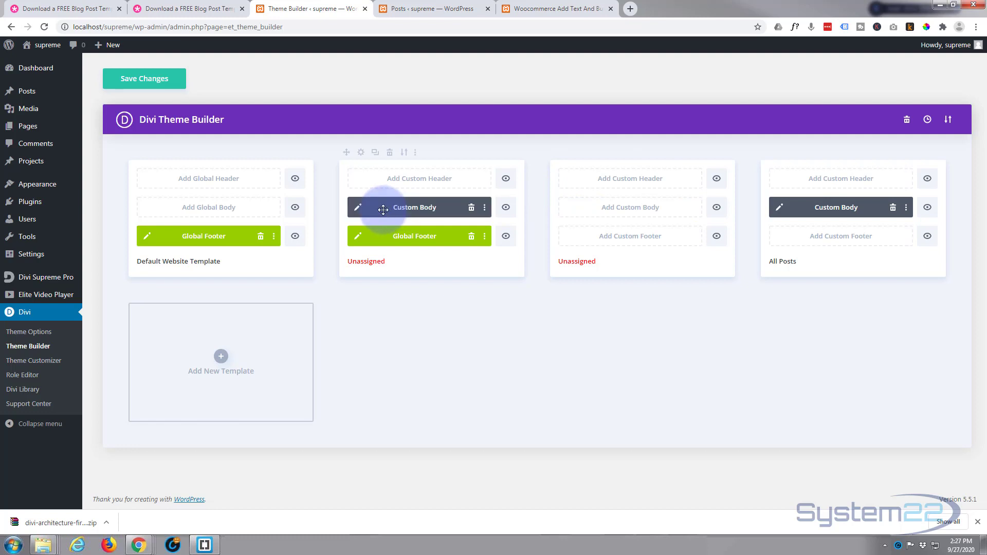
click(894, 208)
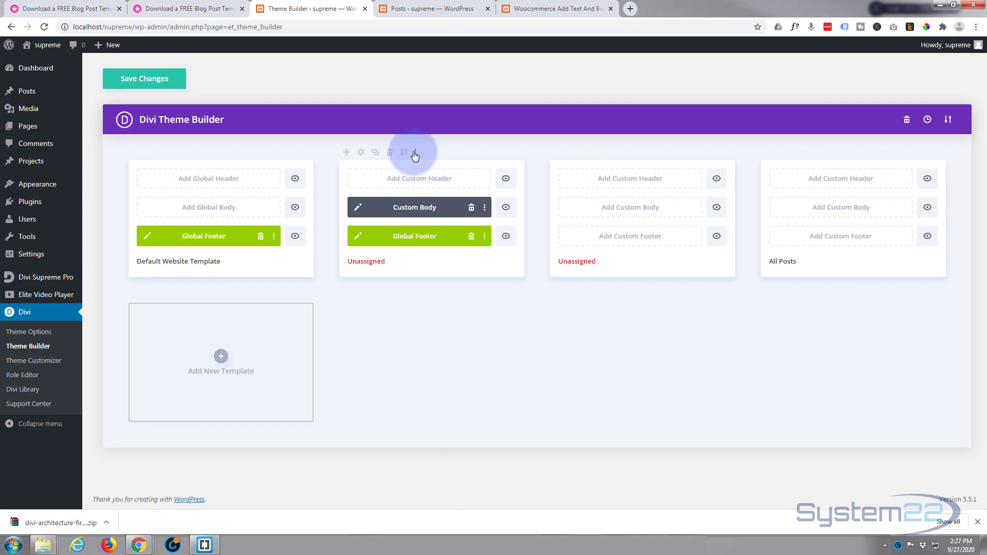
Assign the Custom Body and Global Footer template to All Posts under Use On and save.
click(415, 154)
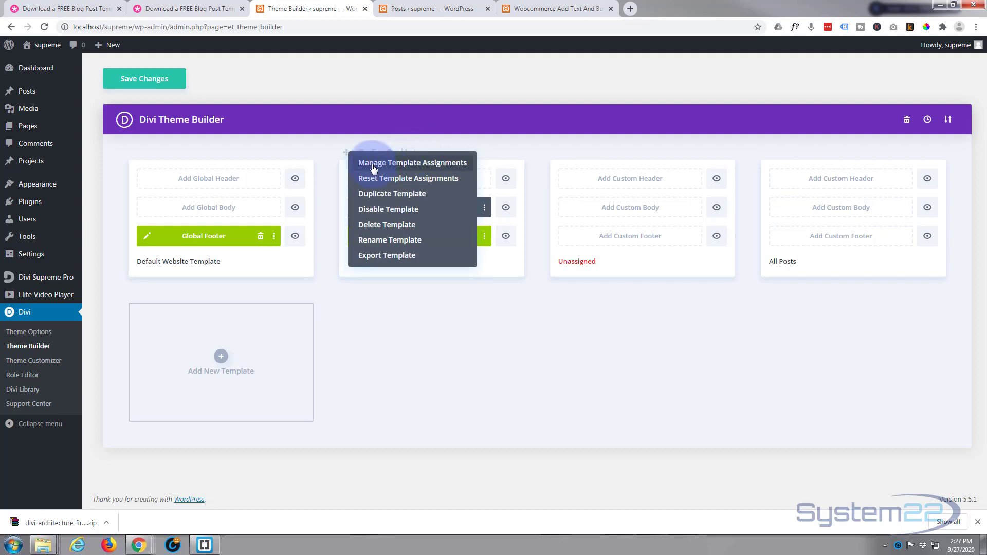
click(431, 164)
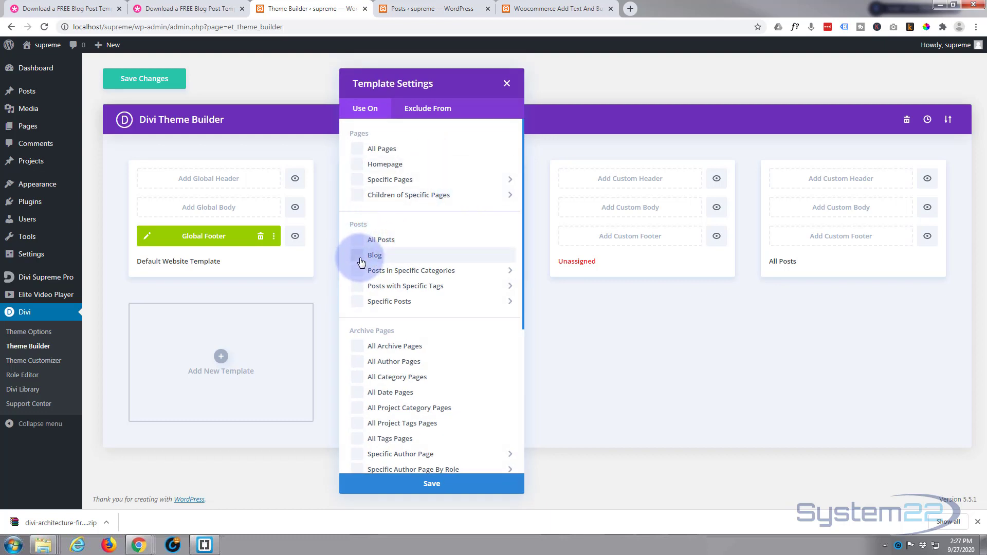
click(358, 241)
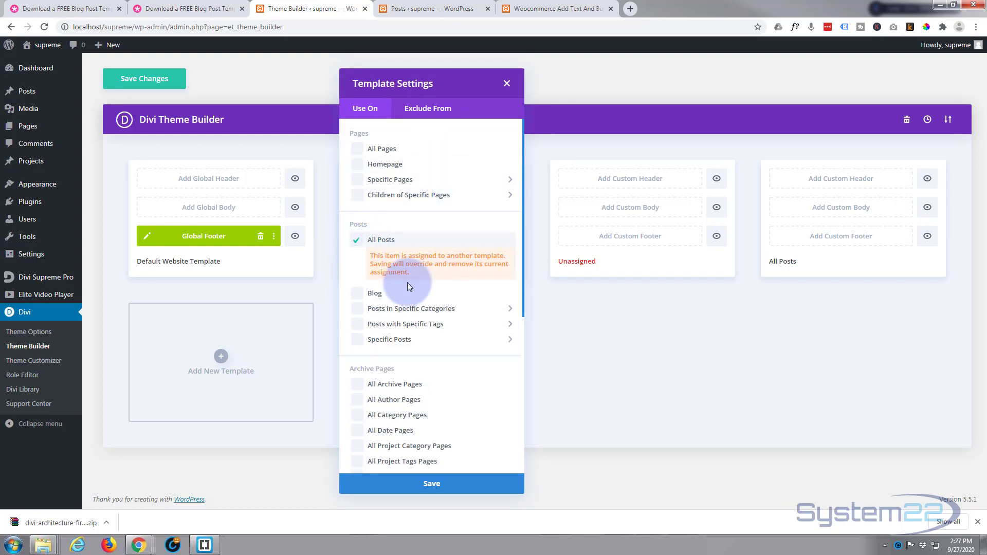
click(418, 309)
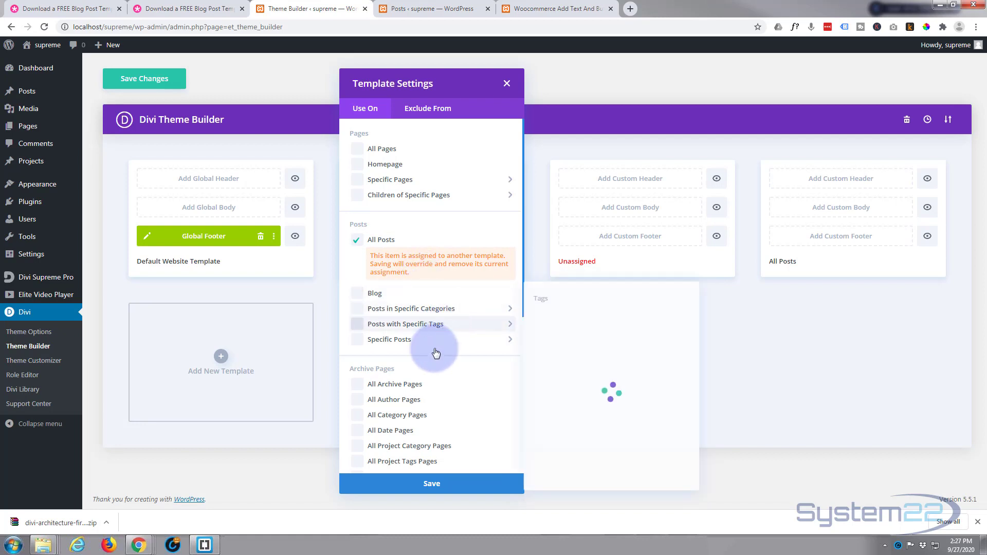
click(434, 485)
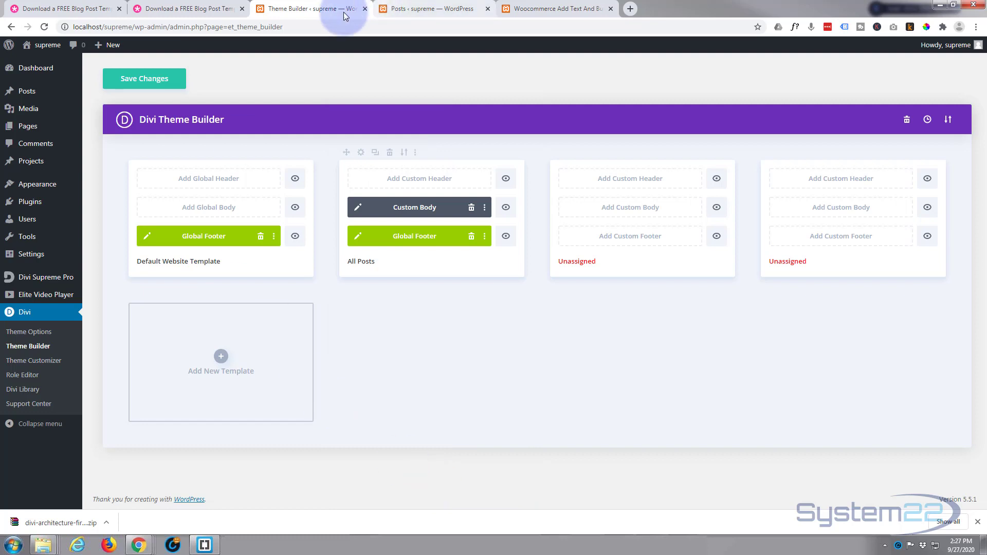
View the 'Elementor WordPress Plugin Section Row And Title Setup' post on the live site.
click(428, 11)
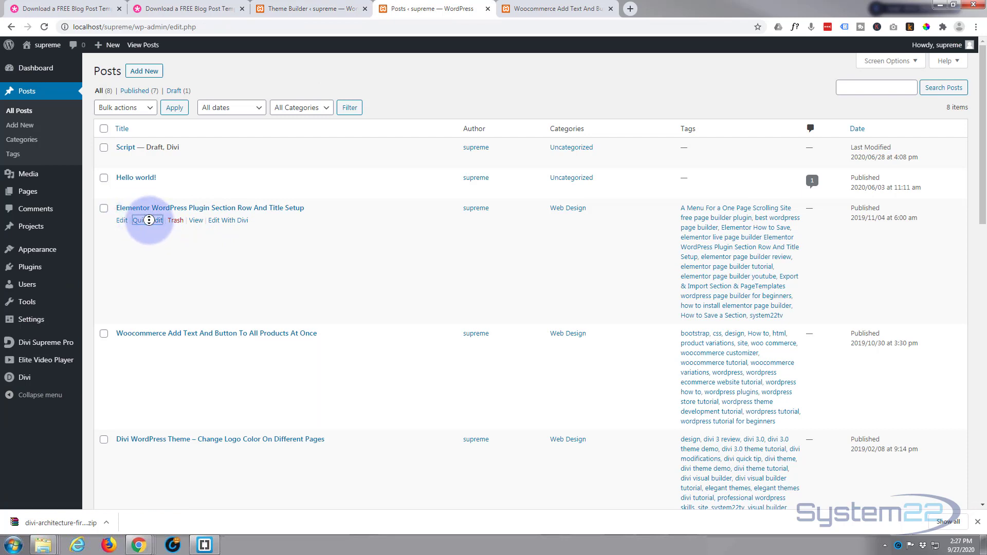
click(196, 221)
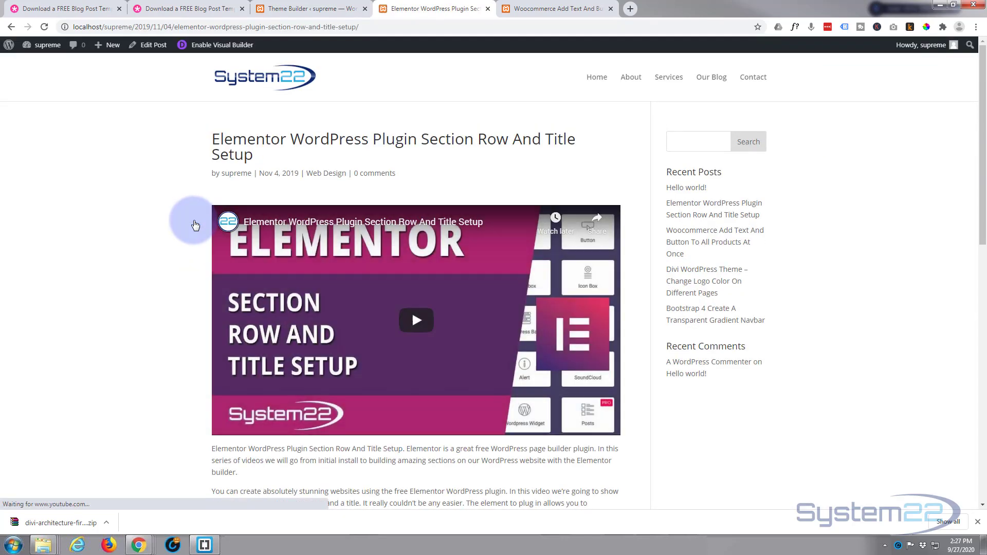
scroll(146, 226, down, 7)
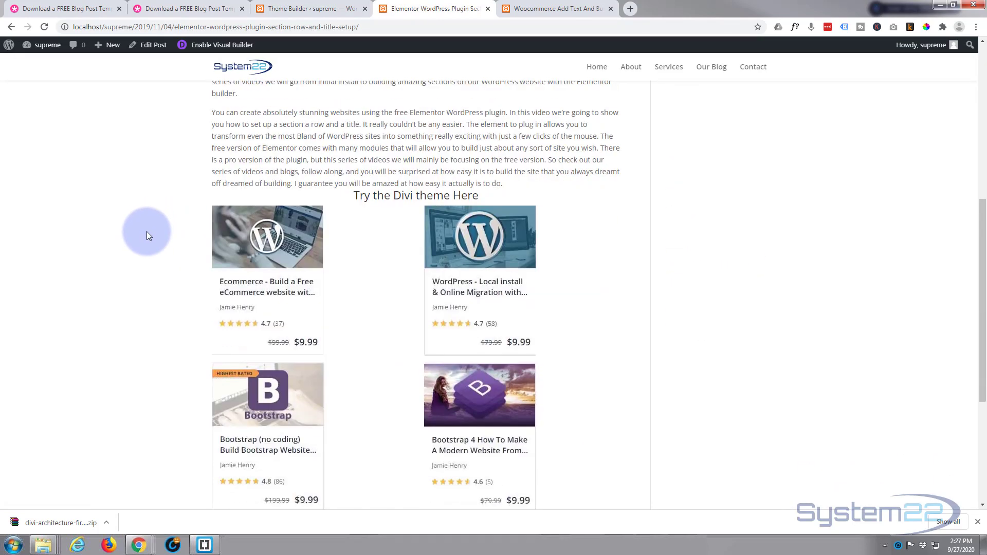
scroll(146, 232, up, 7)
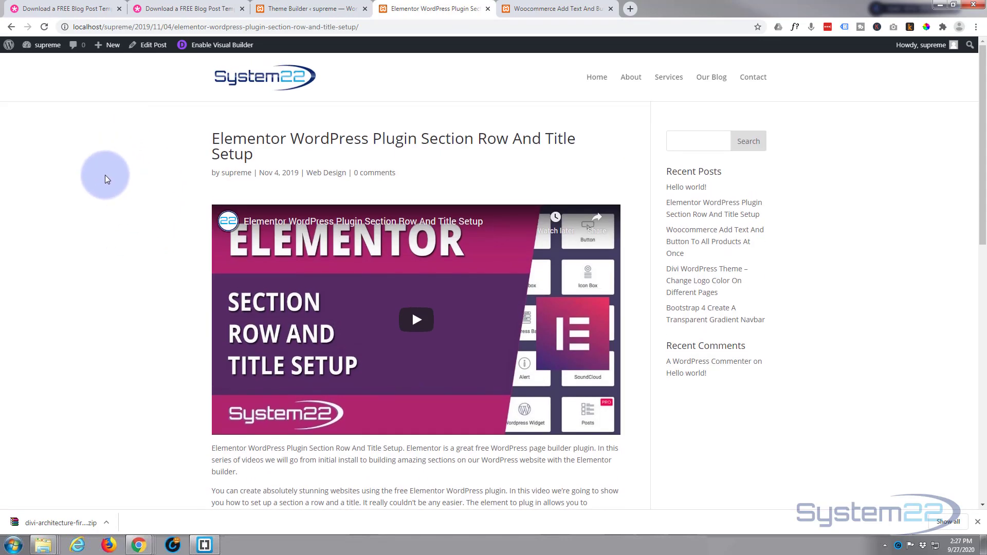
Save the Theme Builder changes, then reload the WordPress posts list.
click(10, 26)
click(294, 10)
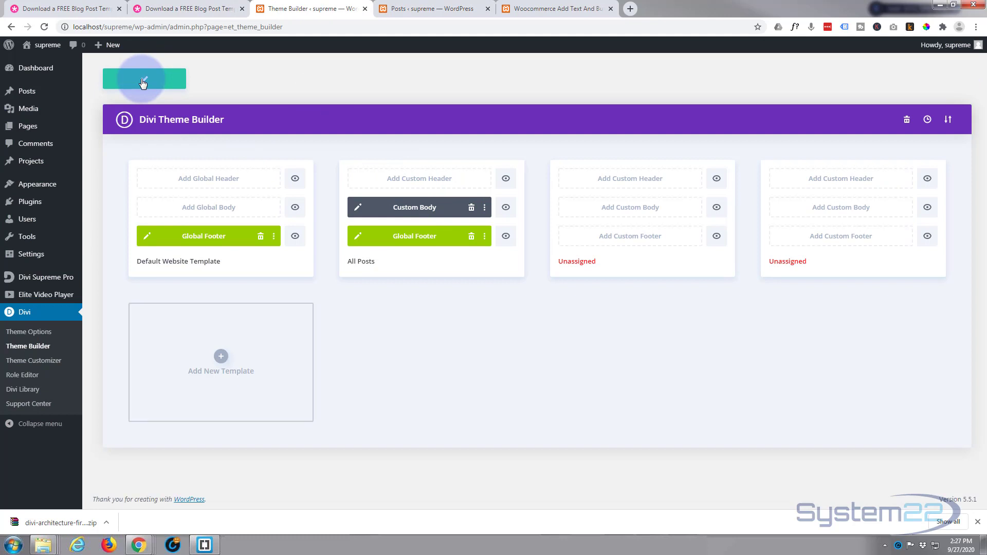
click(394, 11)
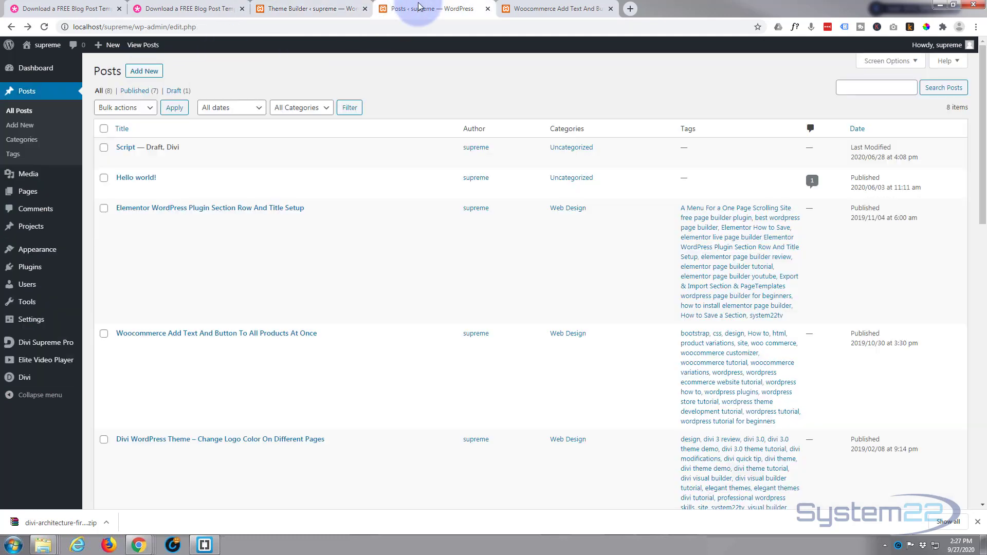
click(45, 27)
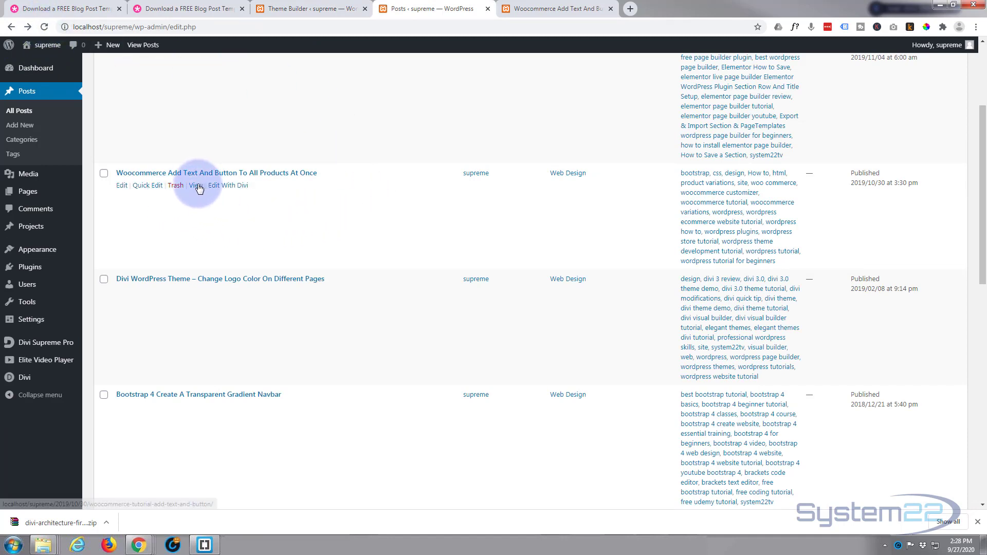
Open the 'Woocommerce Add Text And Button To All Products At Once' post and confirm its Architecture Firm layout.
middle_click(196, 188)
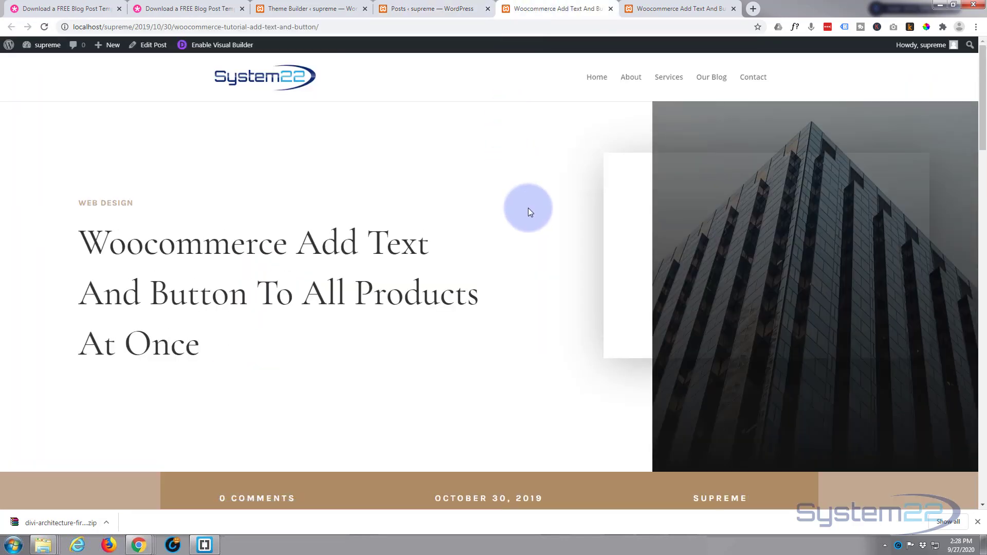
scroll(529, 208, down, 2)
scroll(528, 207, down, 1)
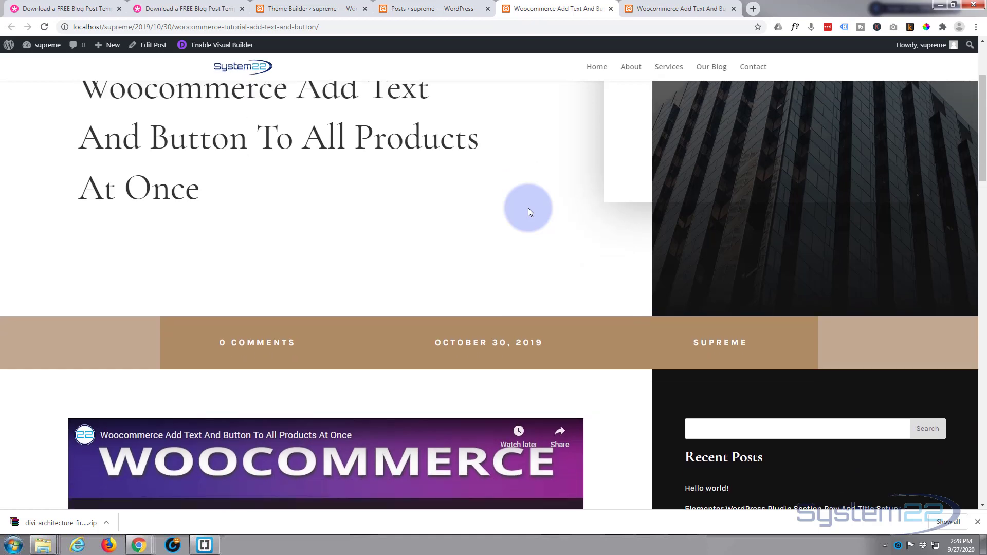
scroll(525, 202, up, 4)
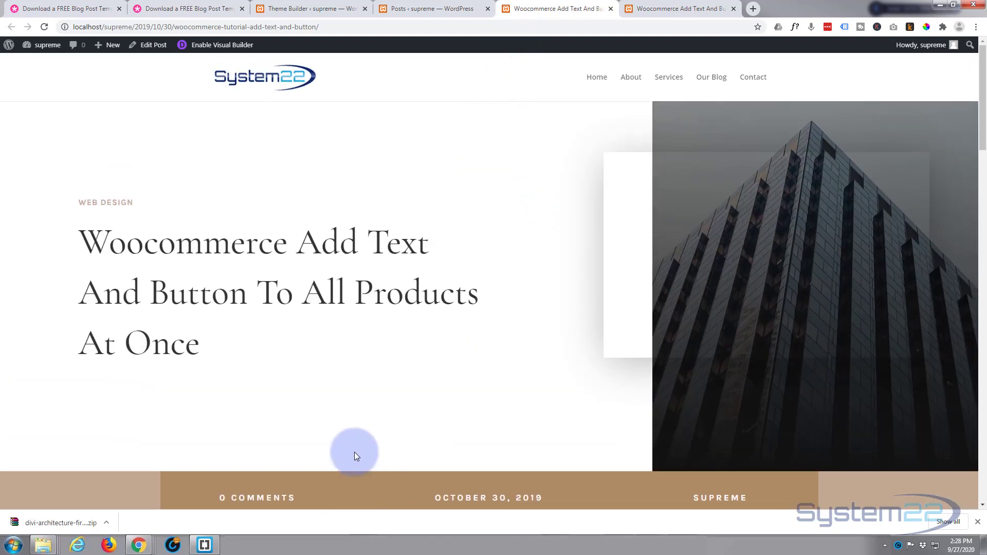
scroll(528, 163, down, 2)
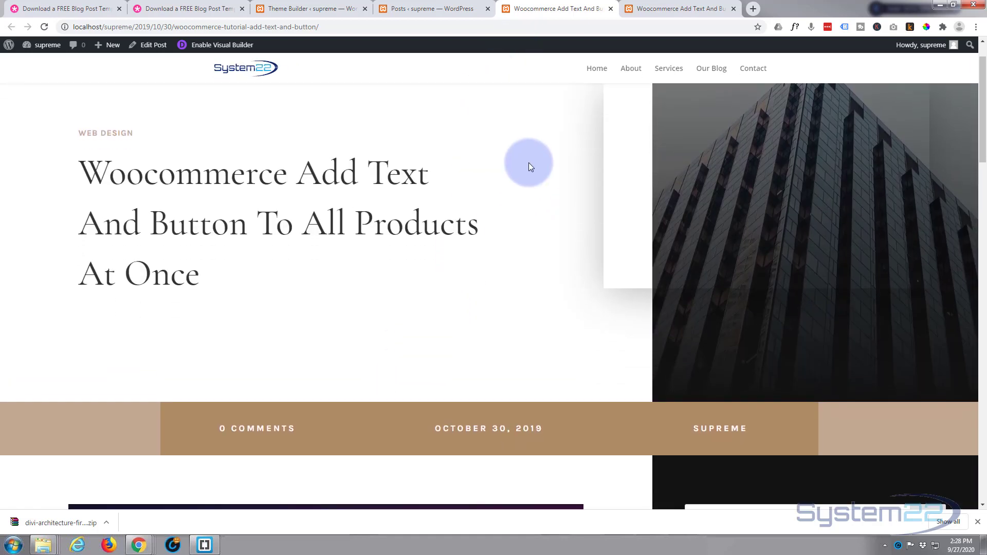
scroll(452, 206, down, 2)
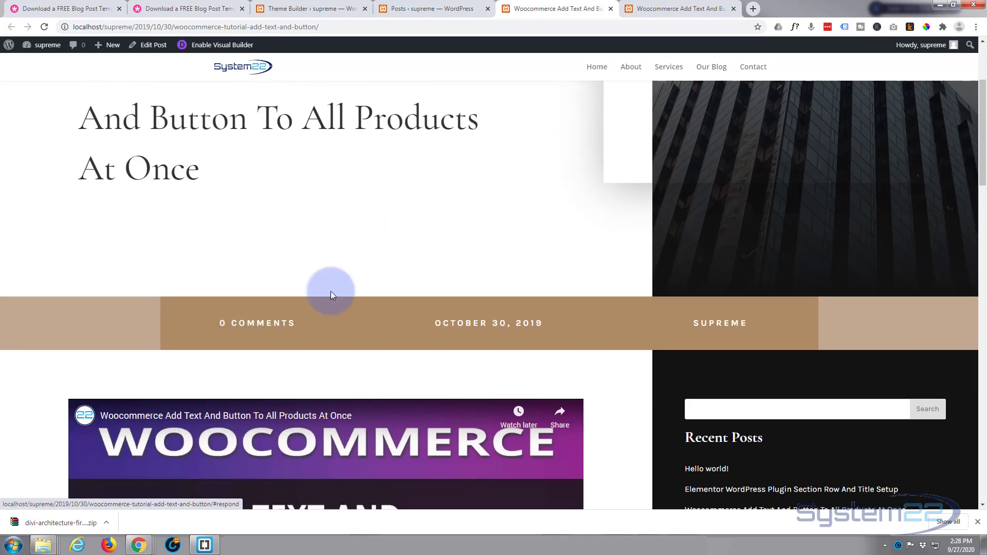
scroll(404, 260, down, 4)
scroll(404, 261, down, 10)
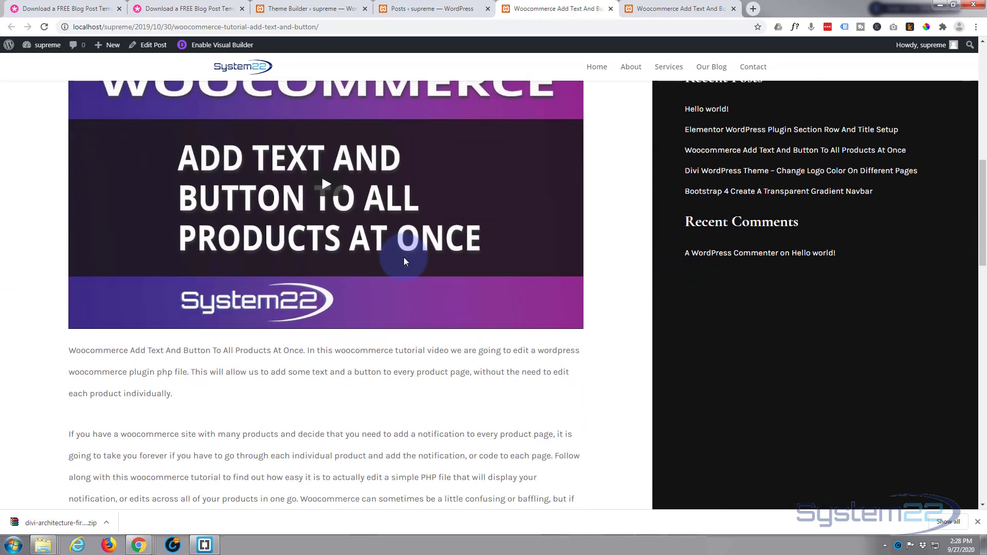
scroll(403, 260, down, 10)
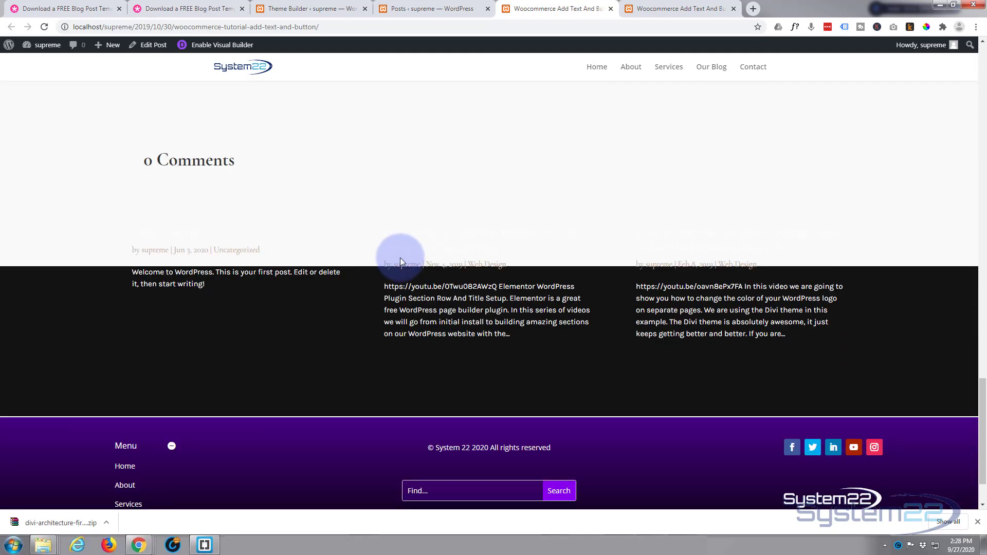
scroll(400, 258, down, 2)
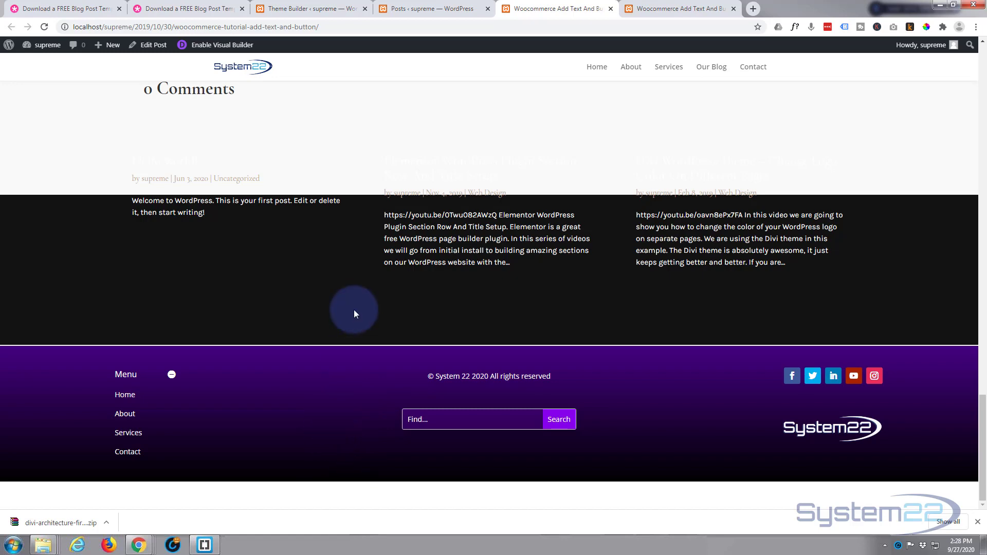
scroll(353, 315, up, 11)
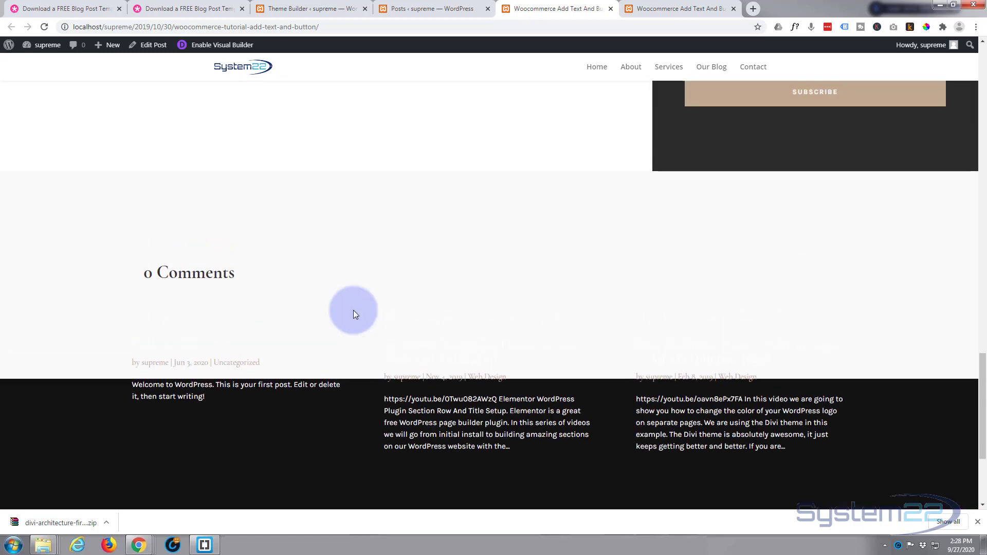
scroll(355, 316, up, 8)
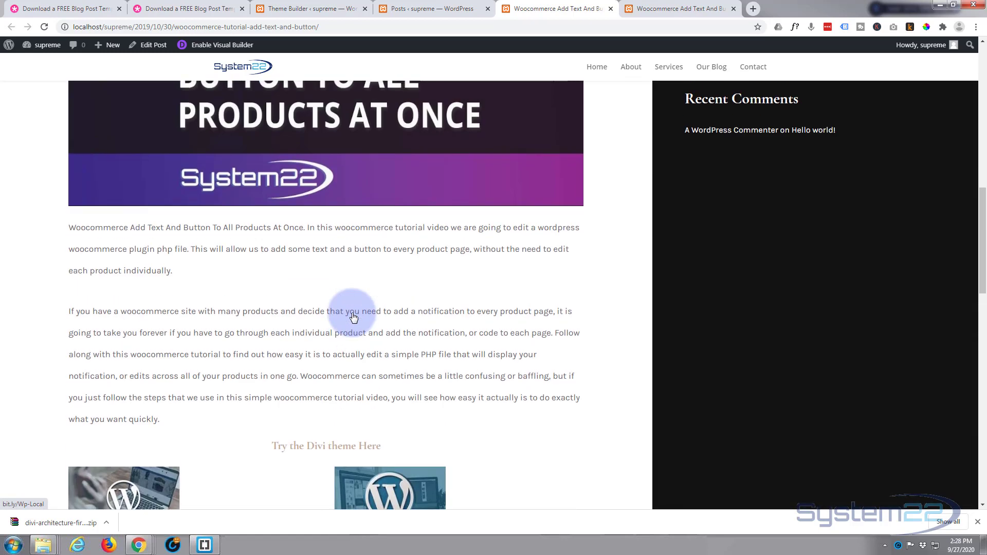
scroll(353, 319, up, 6)
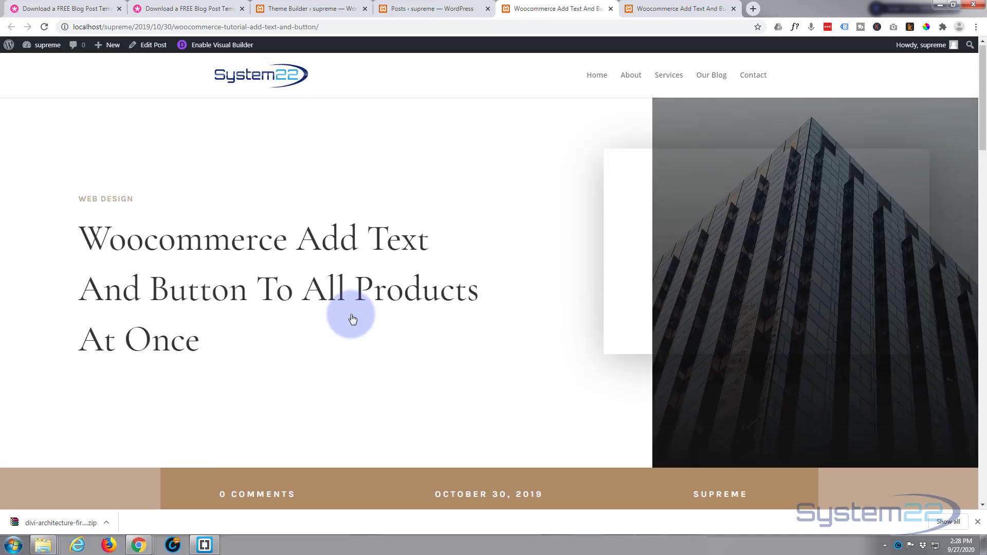
Return to the Elegant Themes template article and scroll back to its top.
click(77, 7)
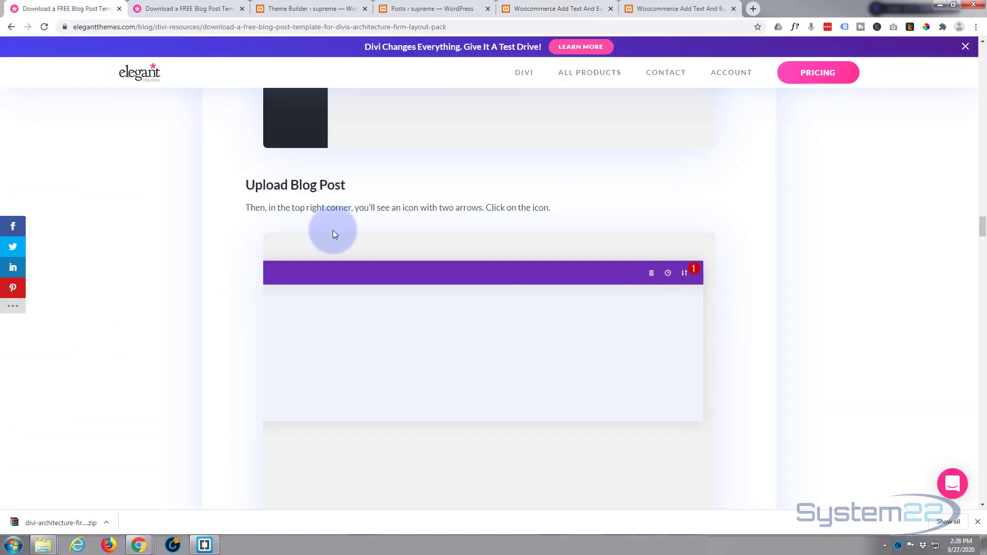
scroll(332, 230, up, 7)
scroll(332, 230, up, 15)
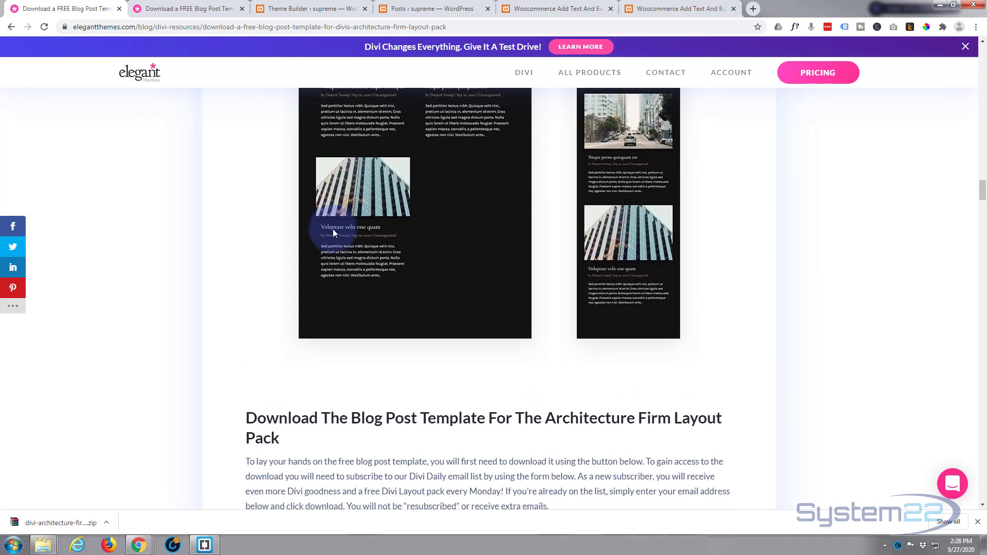
scroll(333, 233, up, 15)
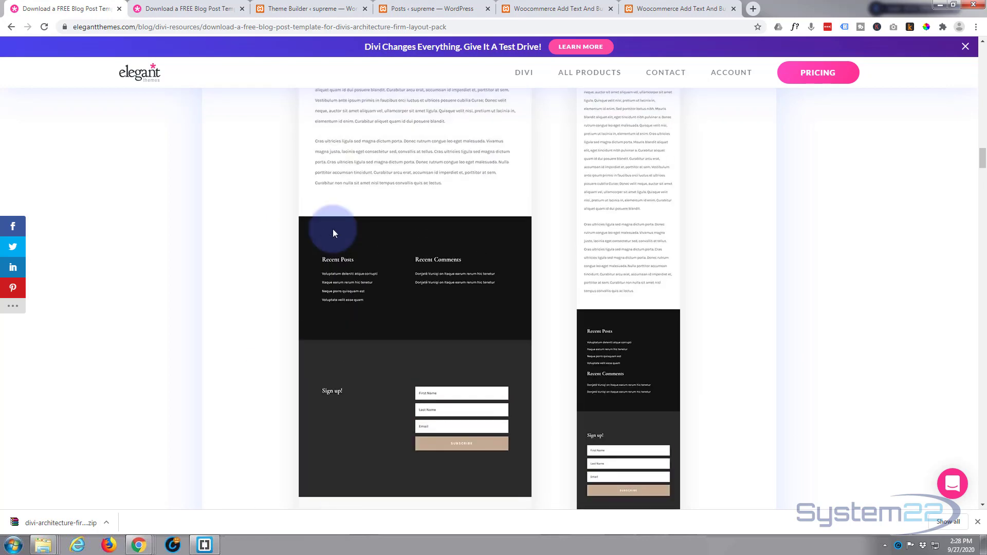
scroll(332, 230, up, 15)
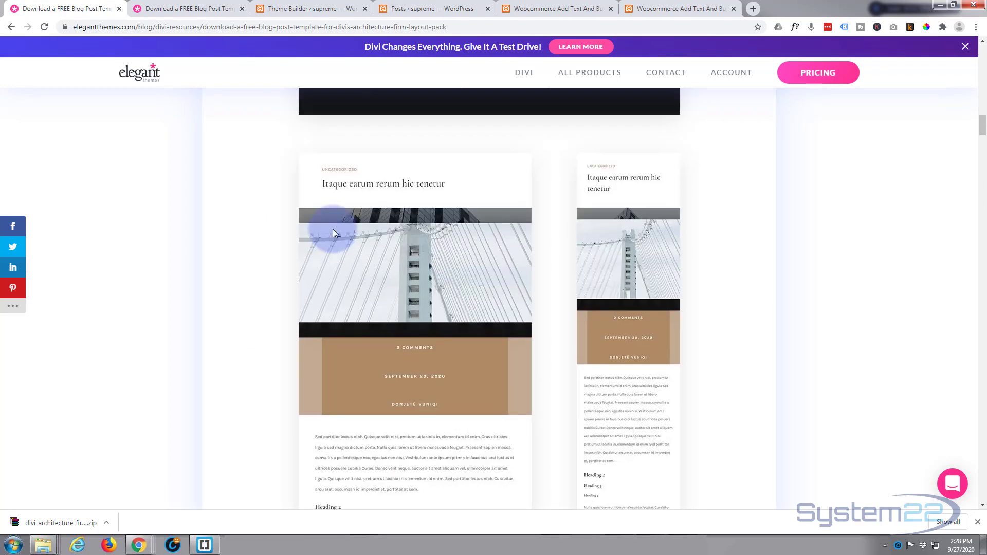
scroll(333, 230, up, 15)
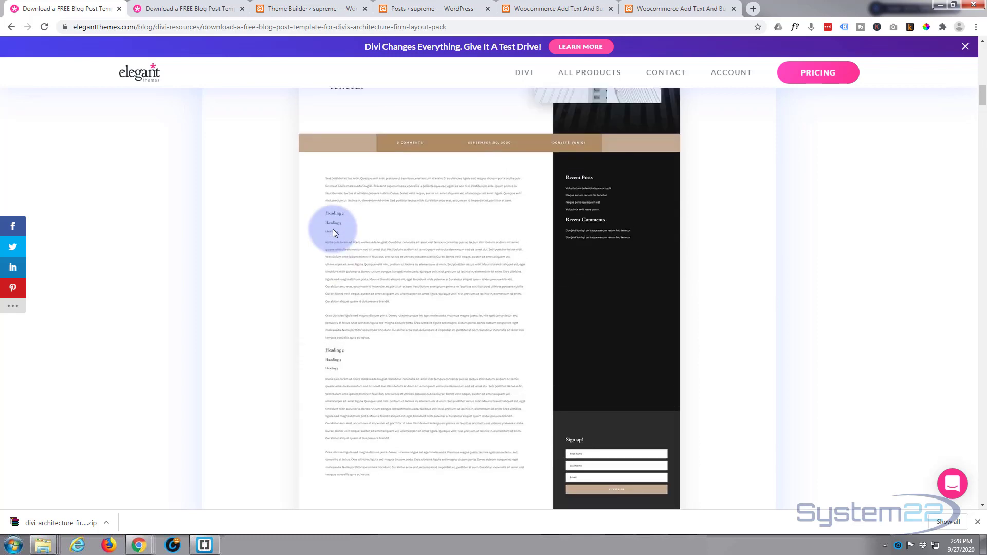
scroll(333, 229, up, 5)
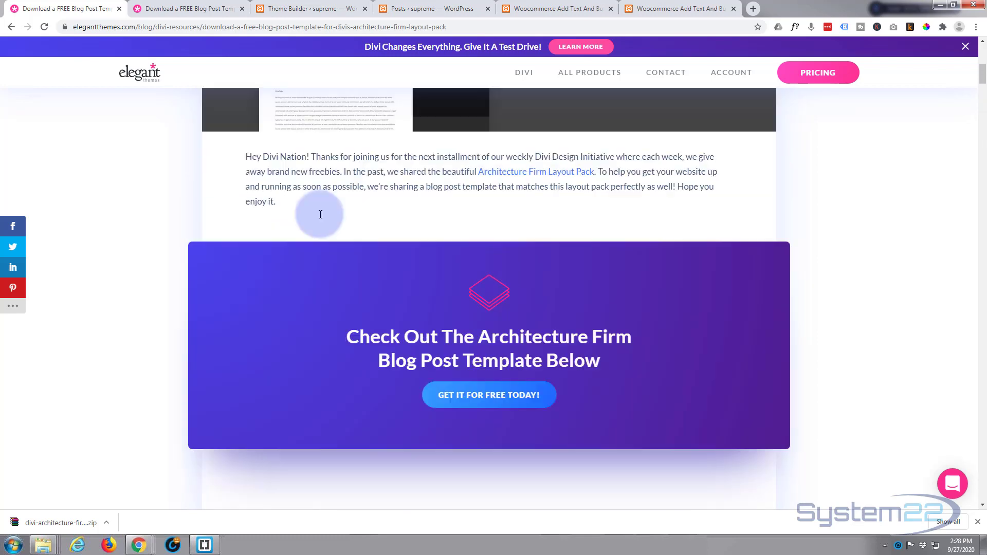
Go back to the Divi Resources listing and browse its free layout and template posts.
click(9, 28)
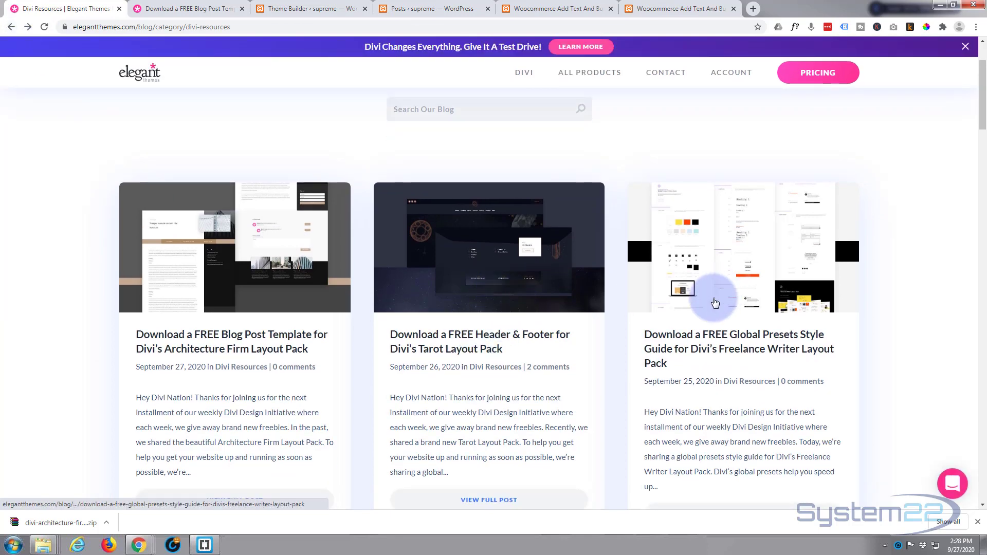
scroll(720, 288, down, 5)
scroll(714, 302, down, 5)
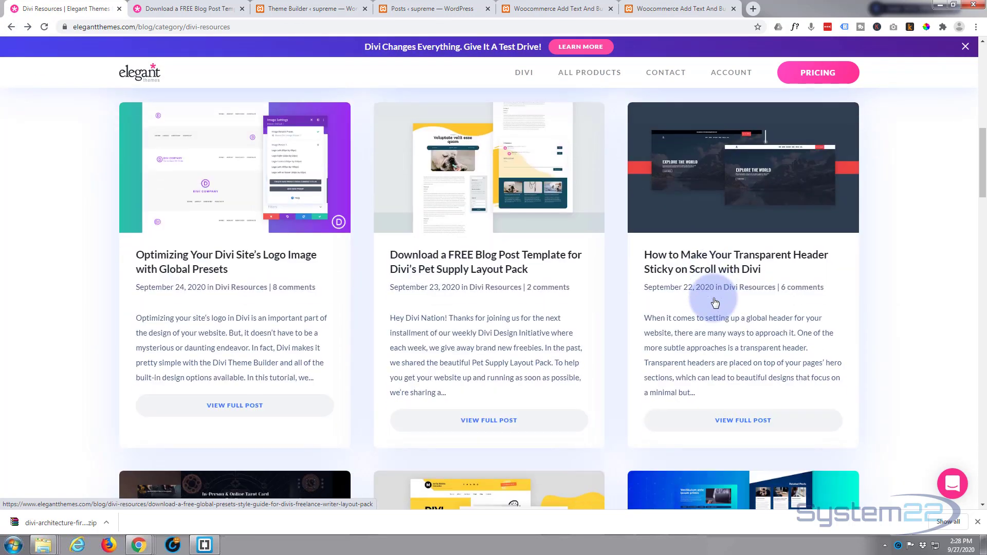
scroll(715, 298, down, 9)
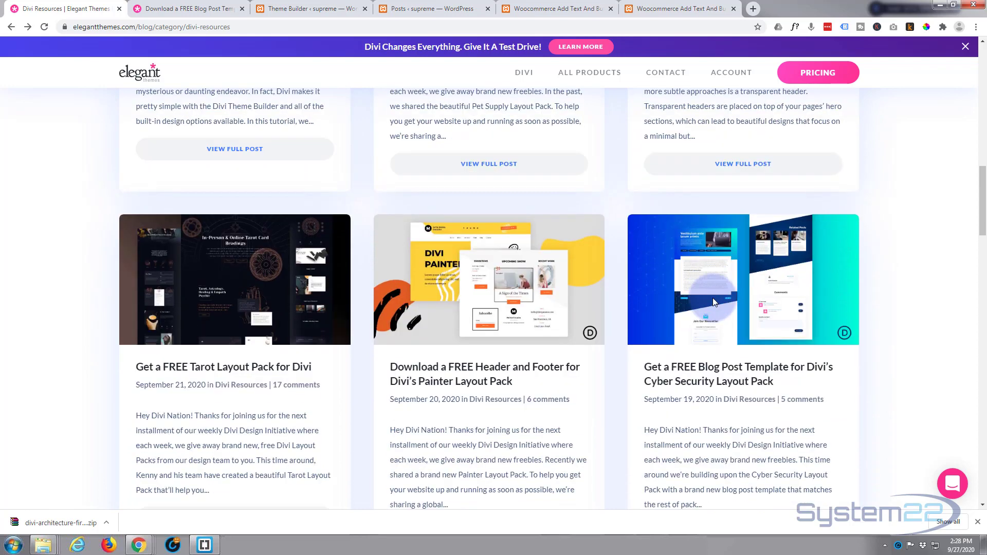
scroll(712, 298, down, 4)
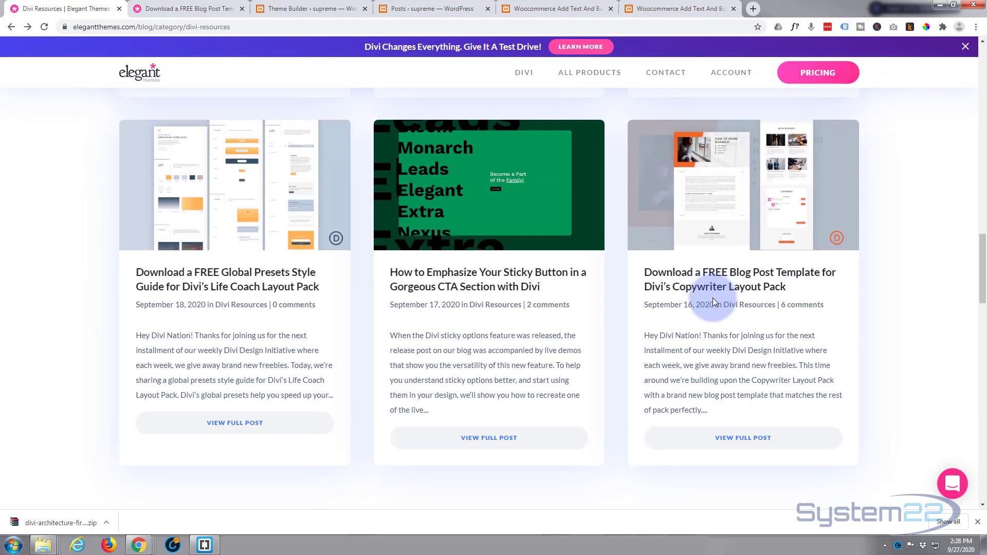